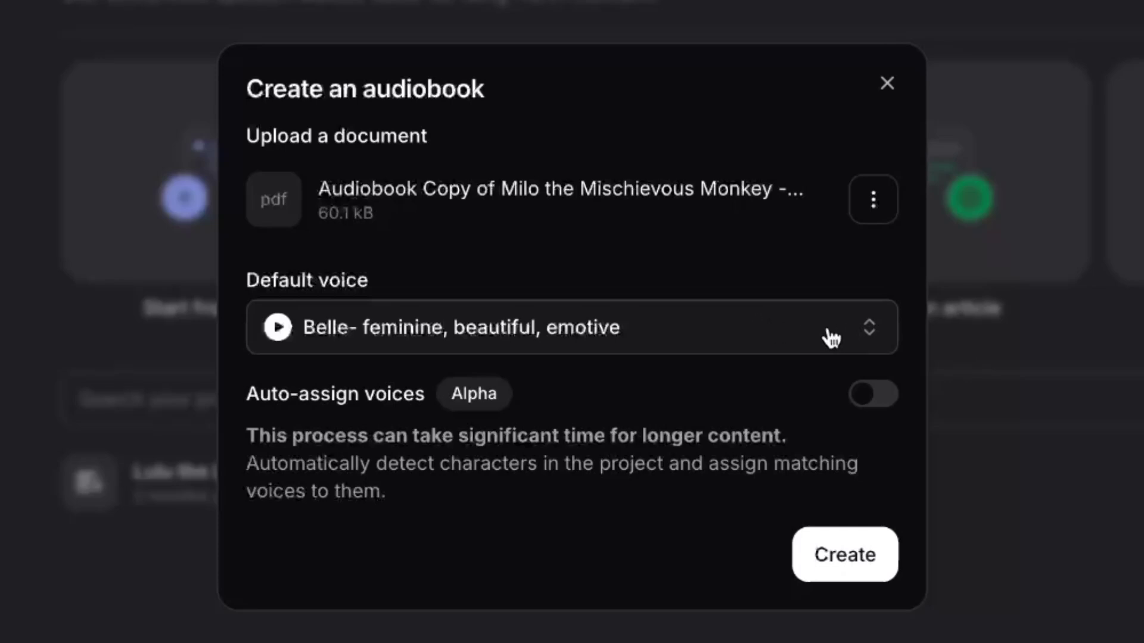
Step: Create the audiobook with Nova Rae Sylven - Pro Audiobook Narrator from New York as default voice and Auto-assign voices enabled
left_click(865, 332)
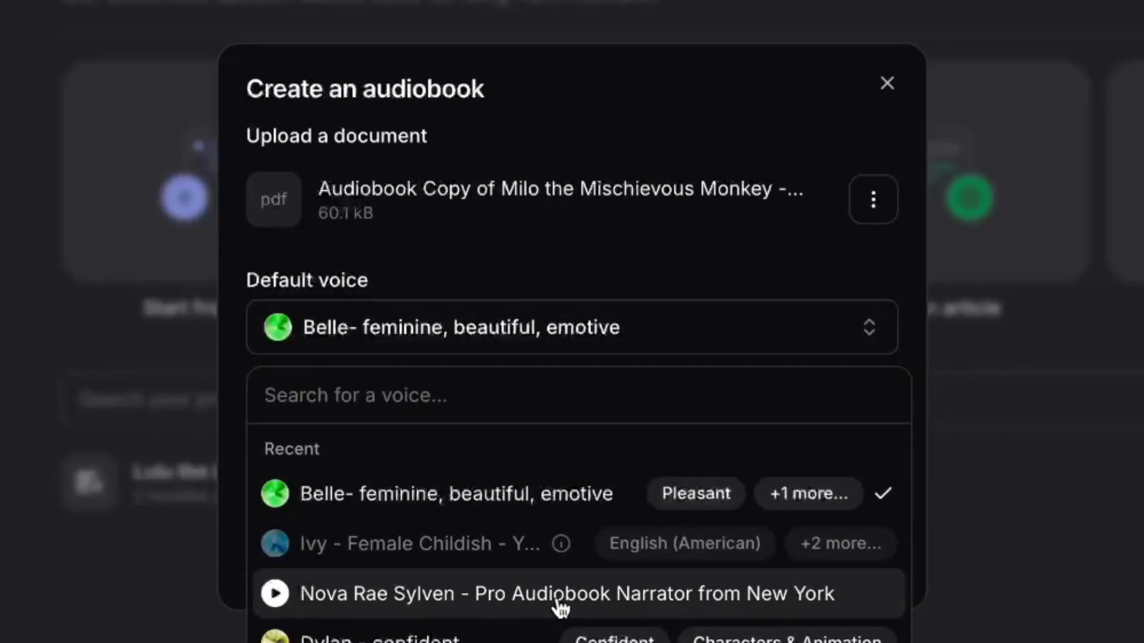
left_click(756, 595)
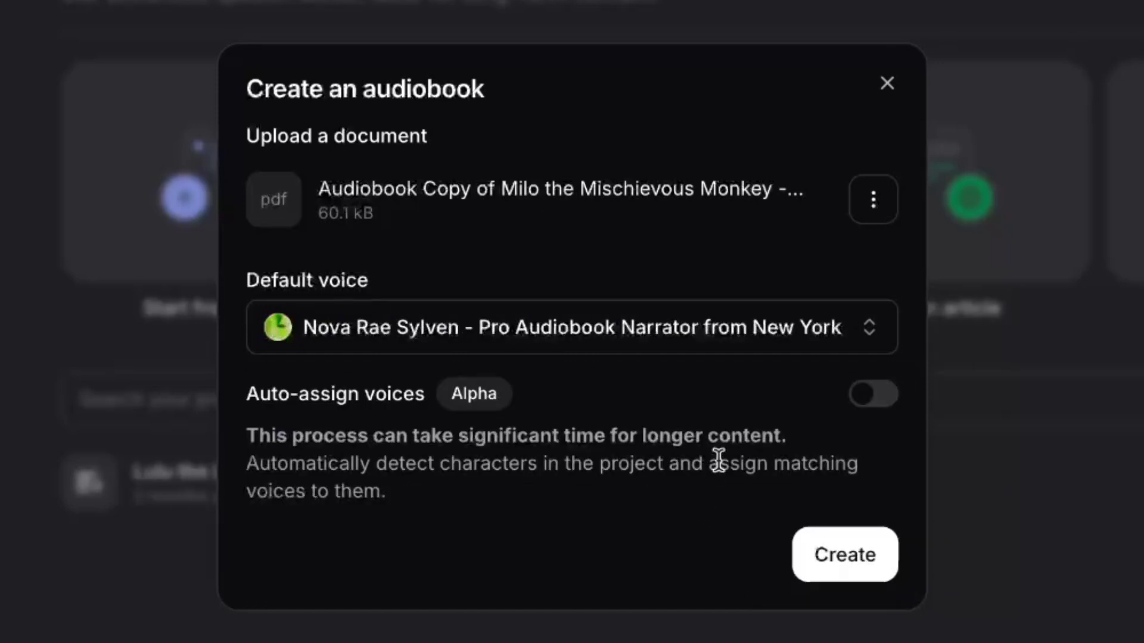
left_click(885, 406)
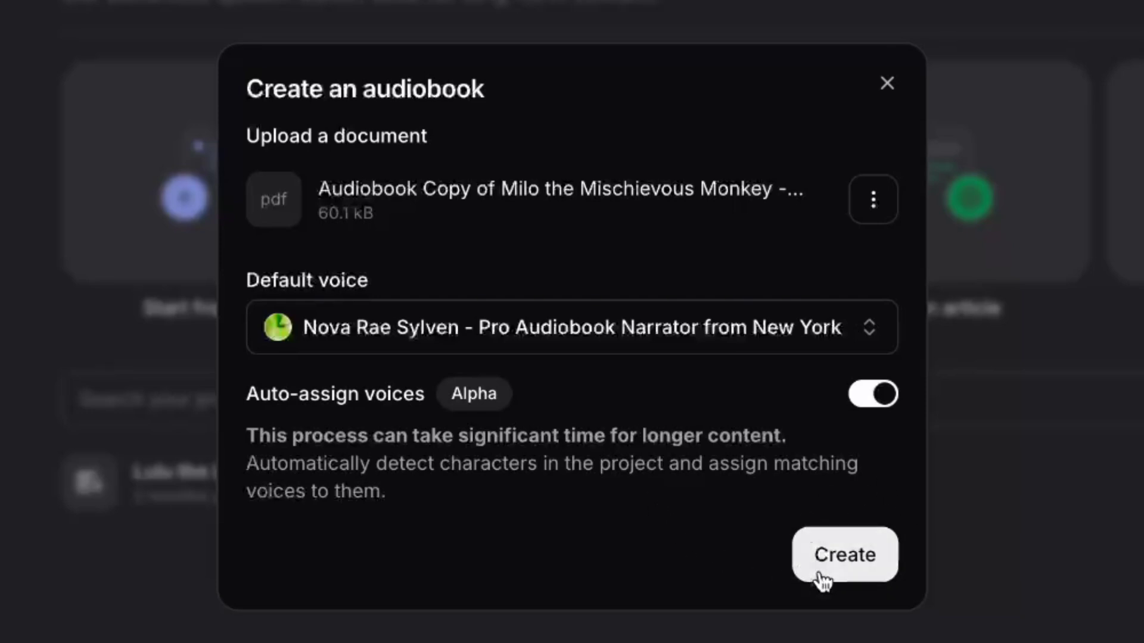
left_click(858, 563)
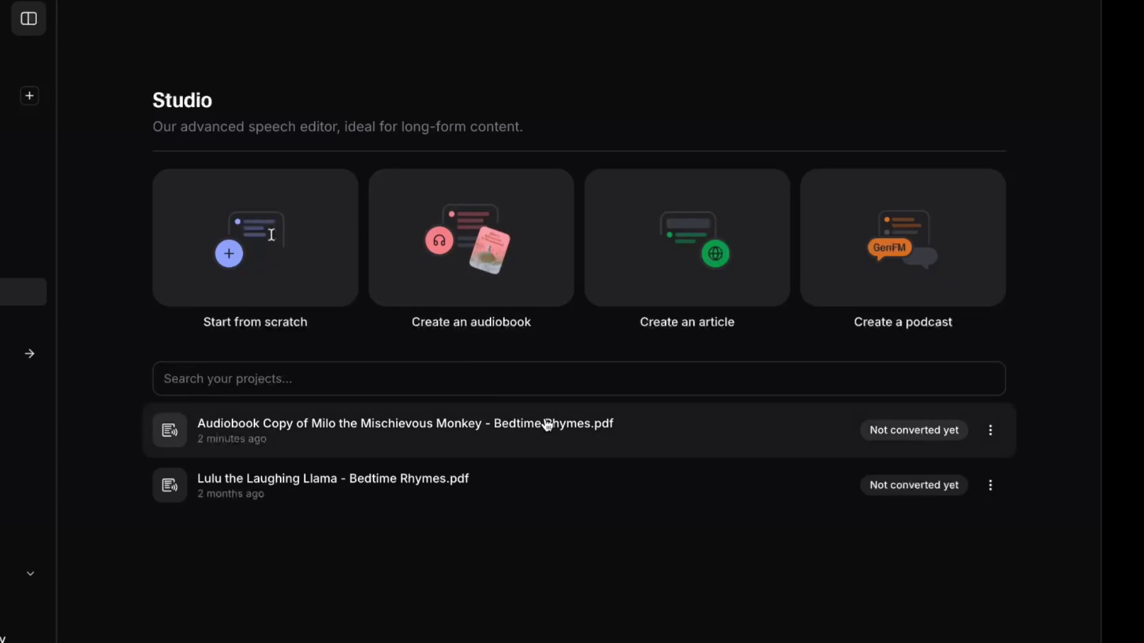
Step: Open the Milo the Mischievous Monkey audiobook project and delete its "Audiobook Copy of Milo the Mischievous Monkey - Bedtime Rhymes" heading
left_click(780, 432)
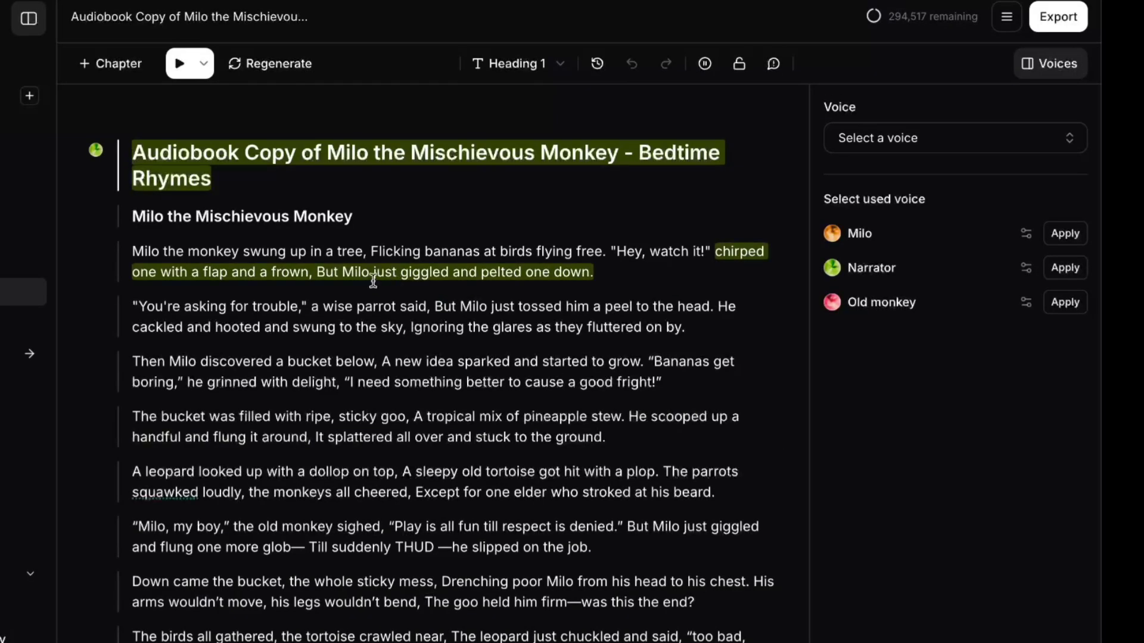
left_click(256, 186)
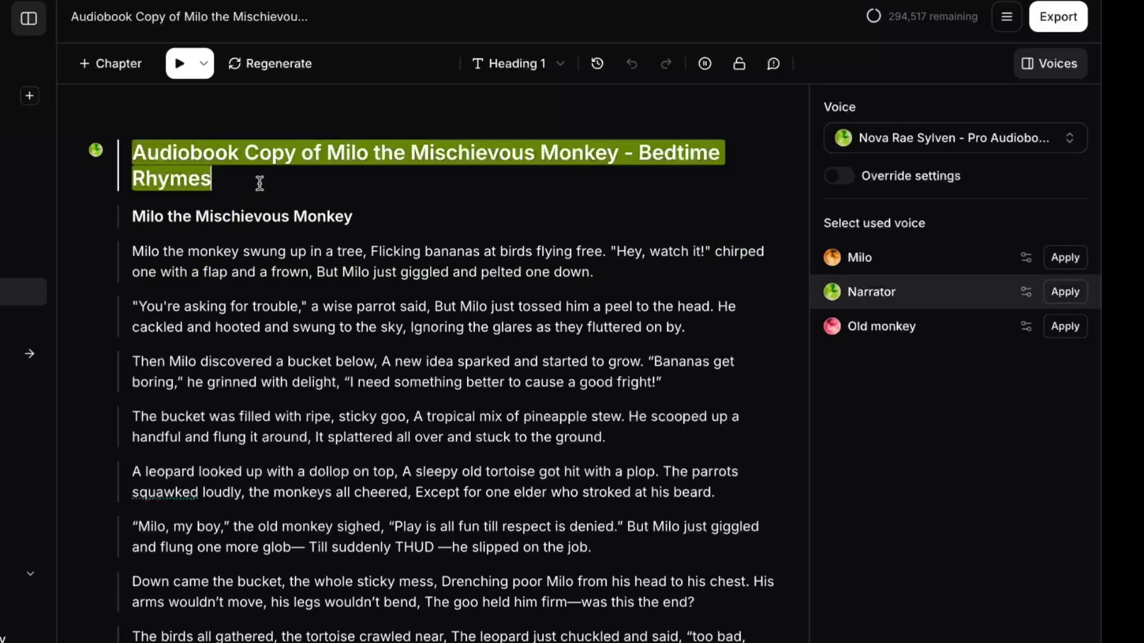
left_click_drag(259, 183, 75, 149)
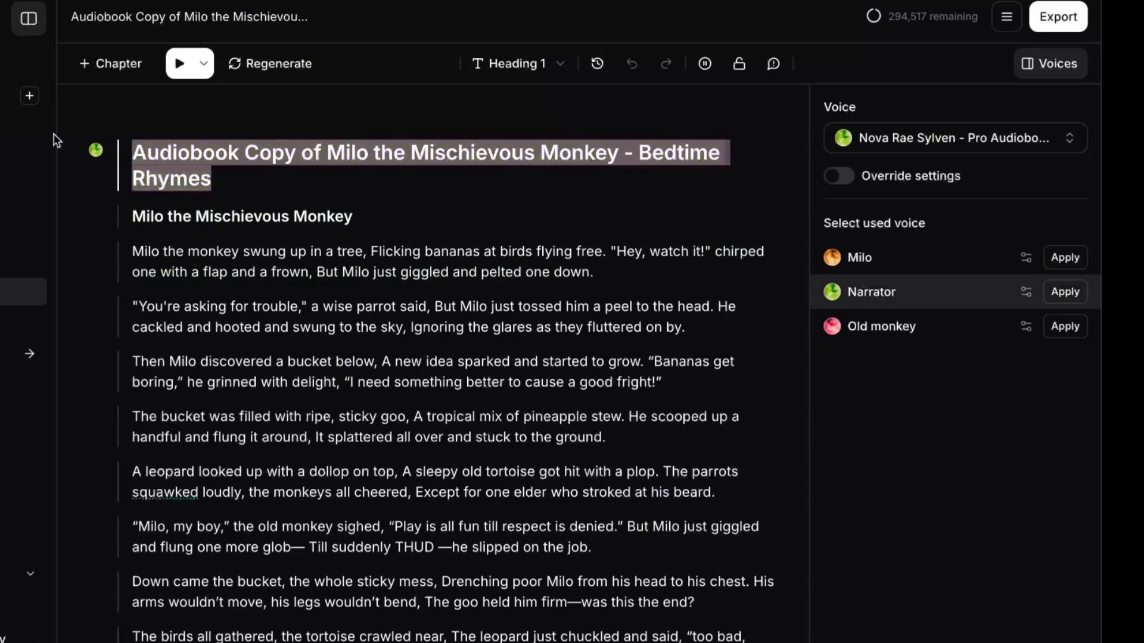
key("BackSpace")
key("Down")
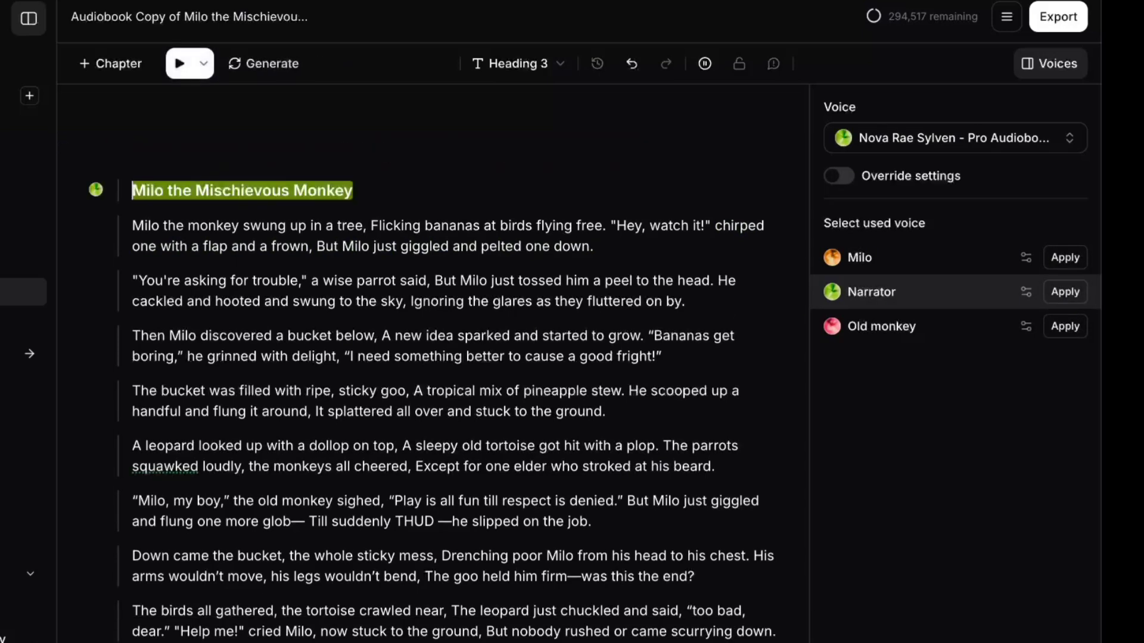
key("BackSpace")
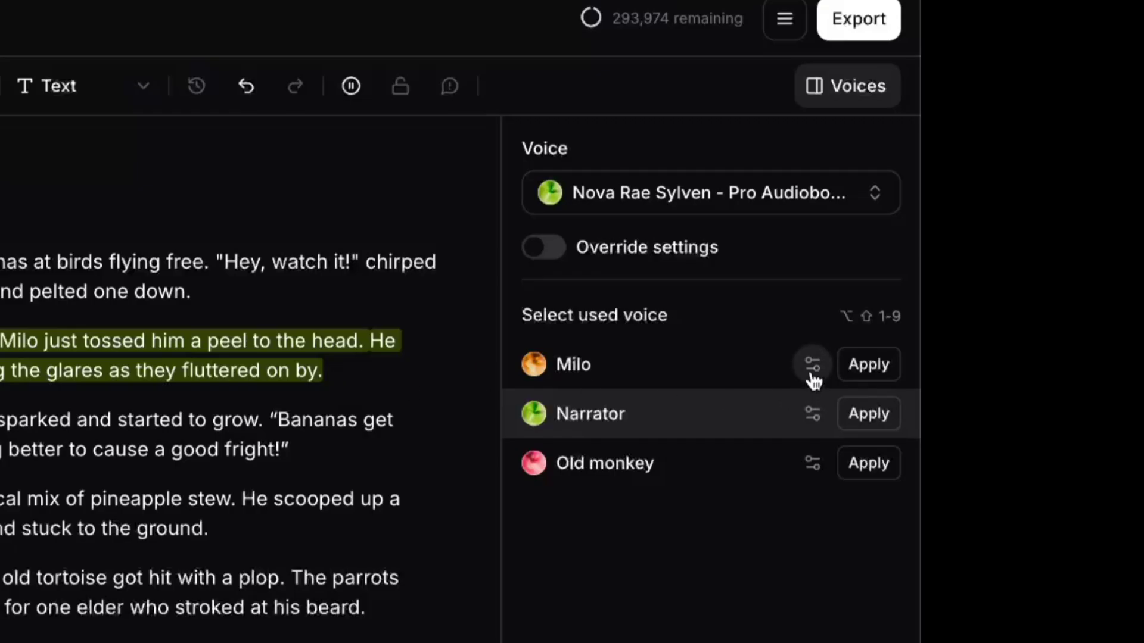
Step: Preview the voice assigned to the Milo character in its voice settings, and return to the voice list
left_click(811, 377)
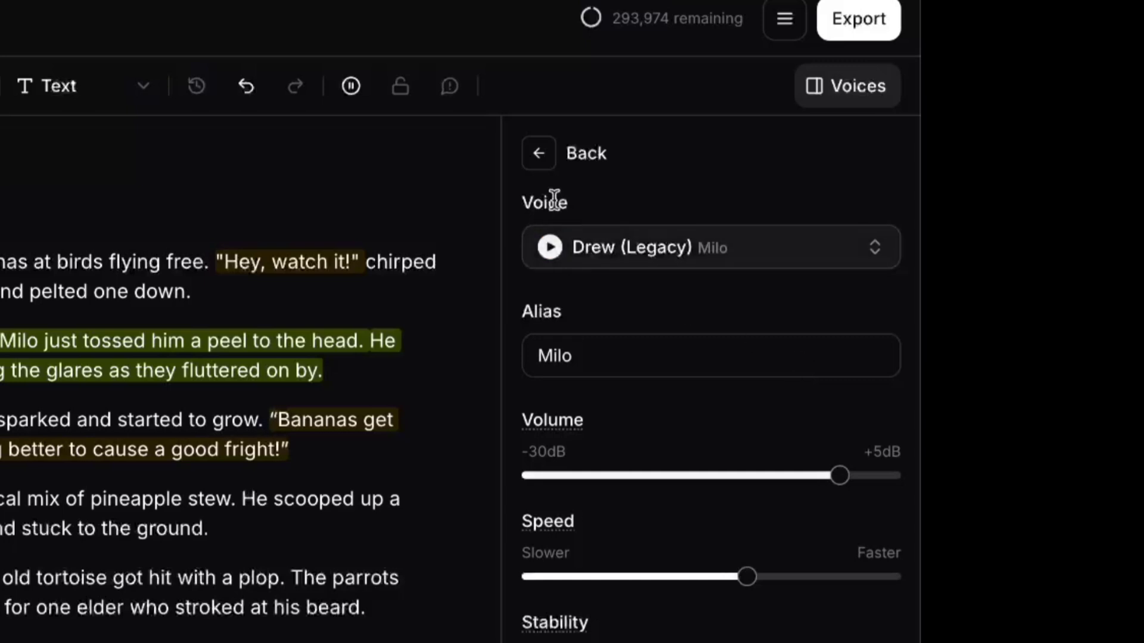
left_click(549, 247)
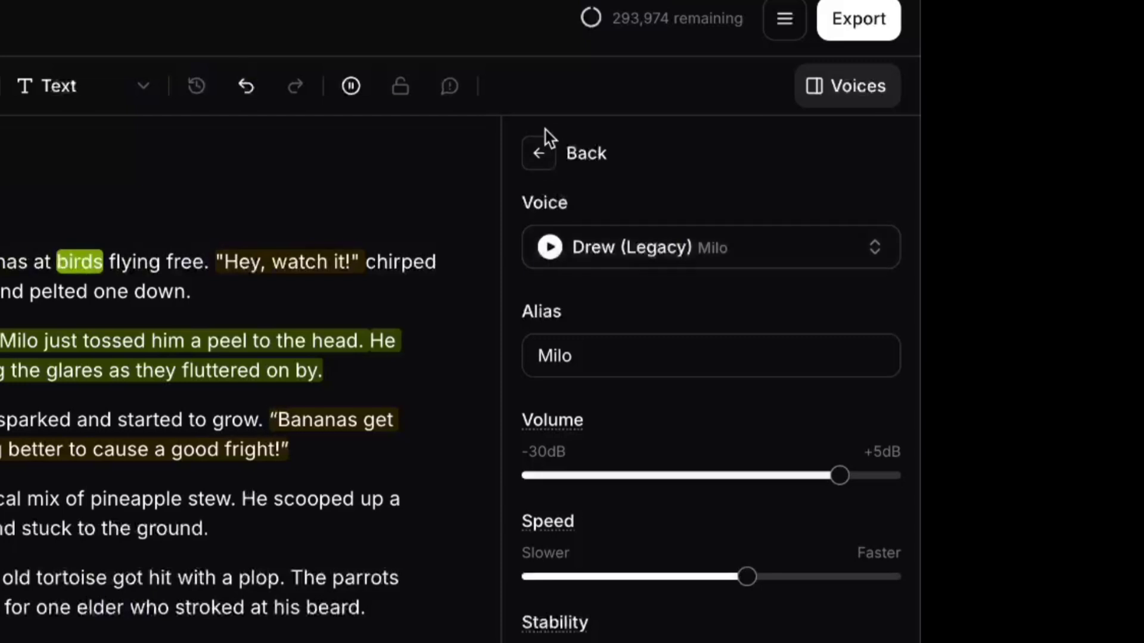
left_click(540, 146)
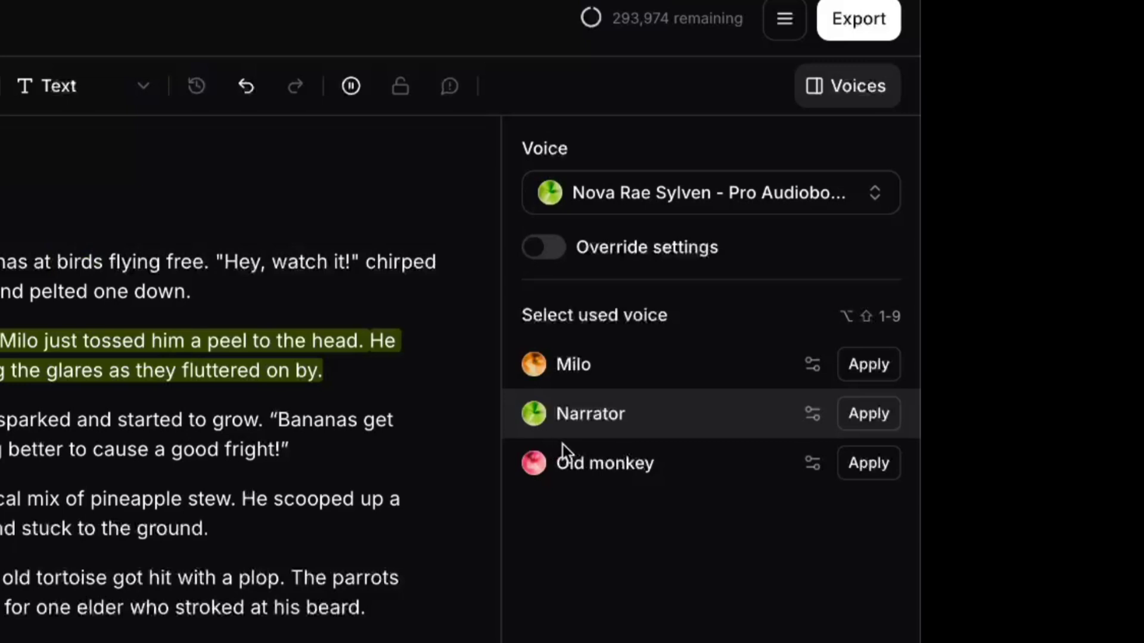
Step: Preview the voice assigned to the Old monkey character in its voice settings, and return to the voice list
left_click(811, 469)
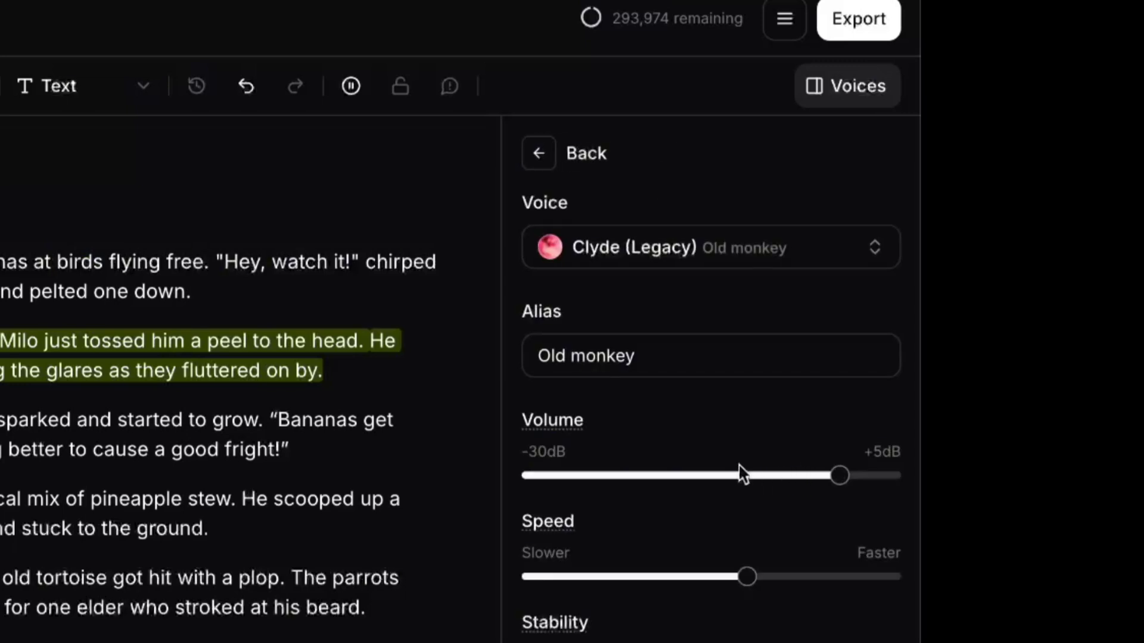
left_click(549, 249)
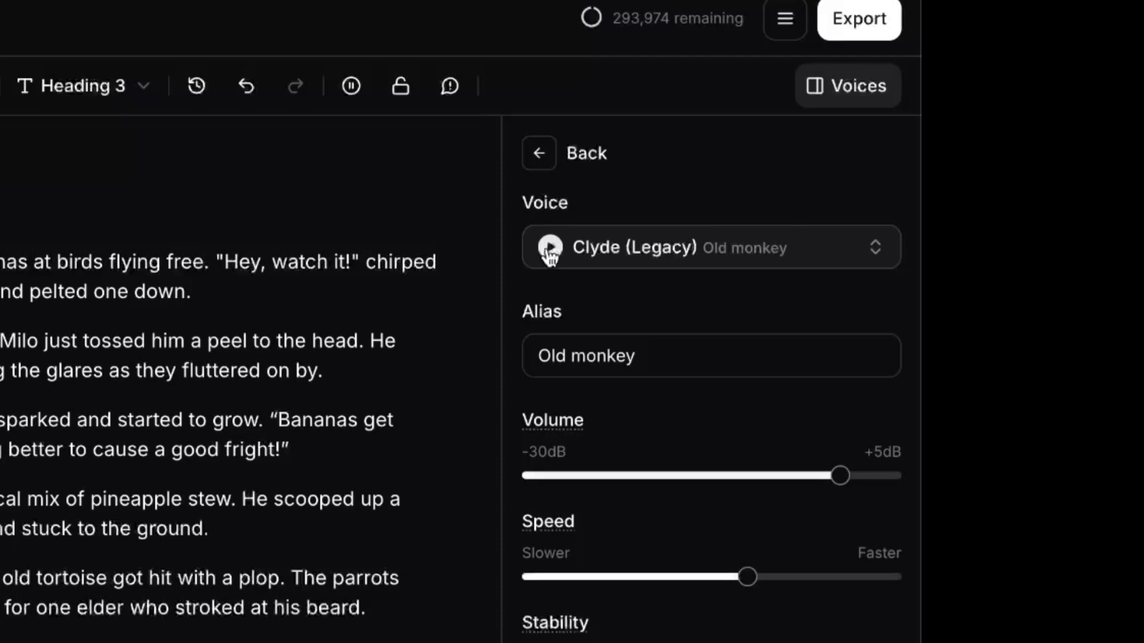
left_click(535, 156)
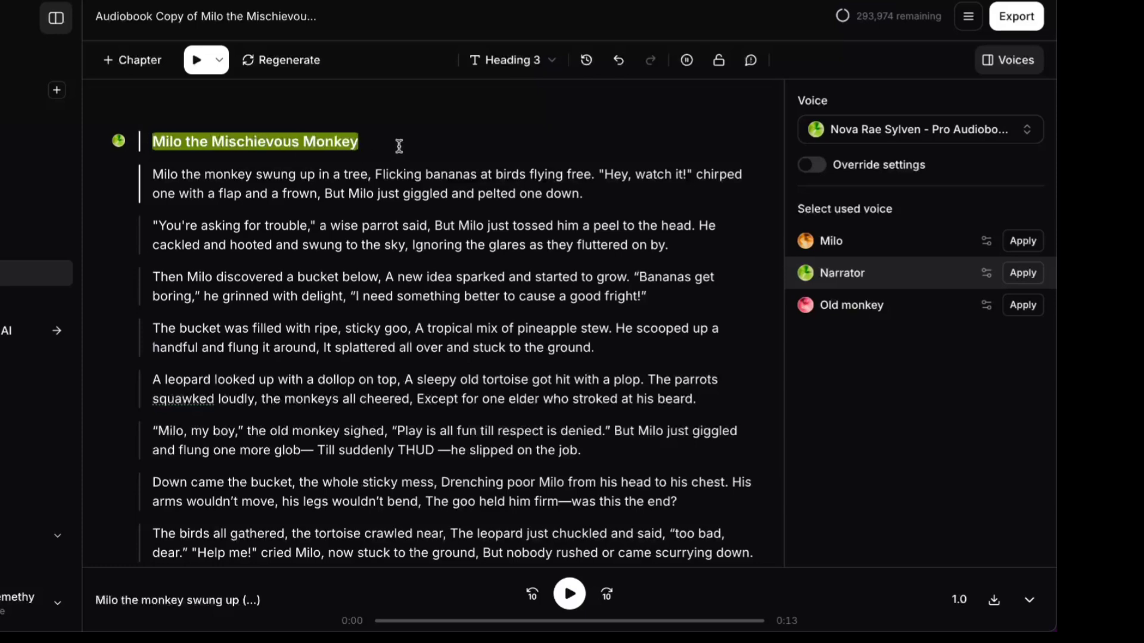
Step: Select the entire story text and review which character voice is assigned to each paragraph and quote
key("ctrl+a")
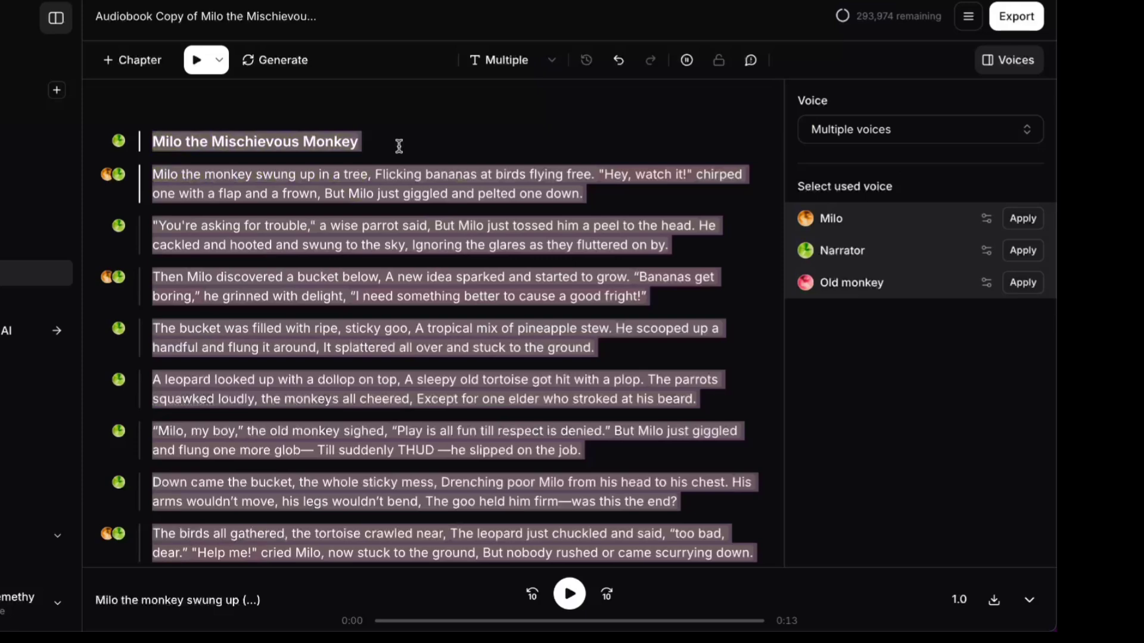
scroll(129, 193, "down", 3)
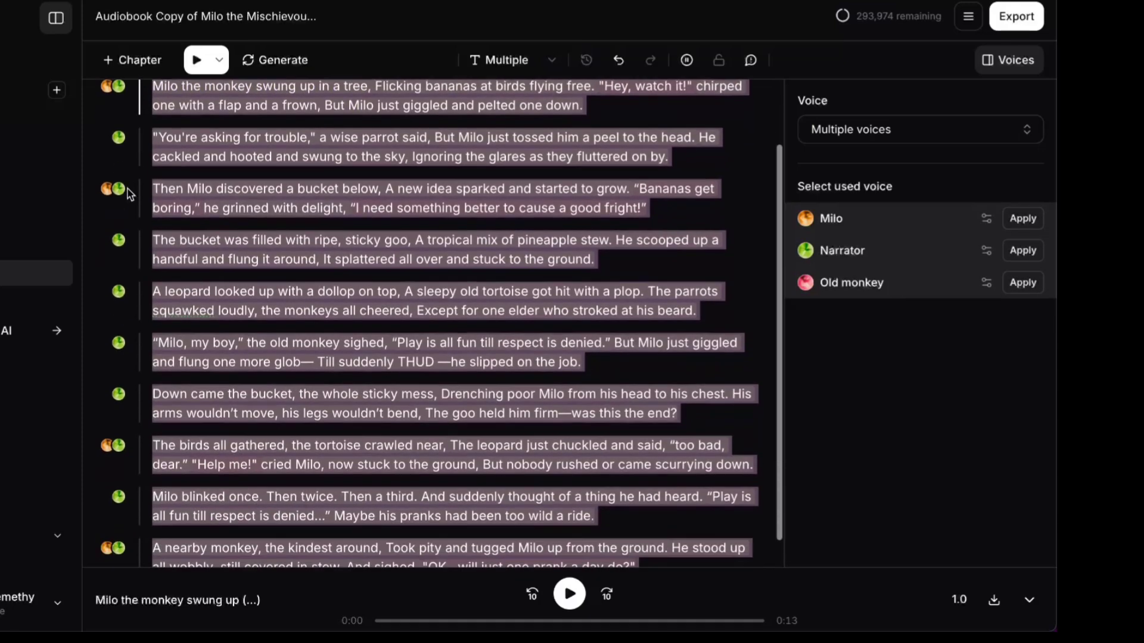
scroll(129, 193, "down", 4)
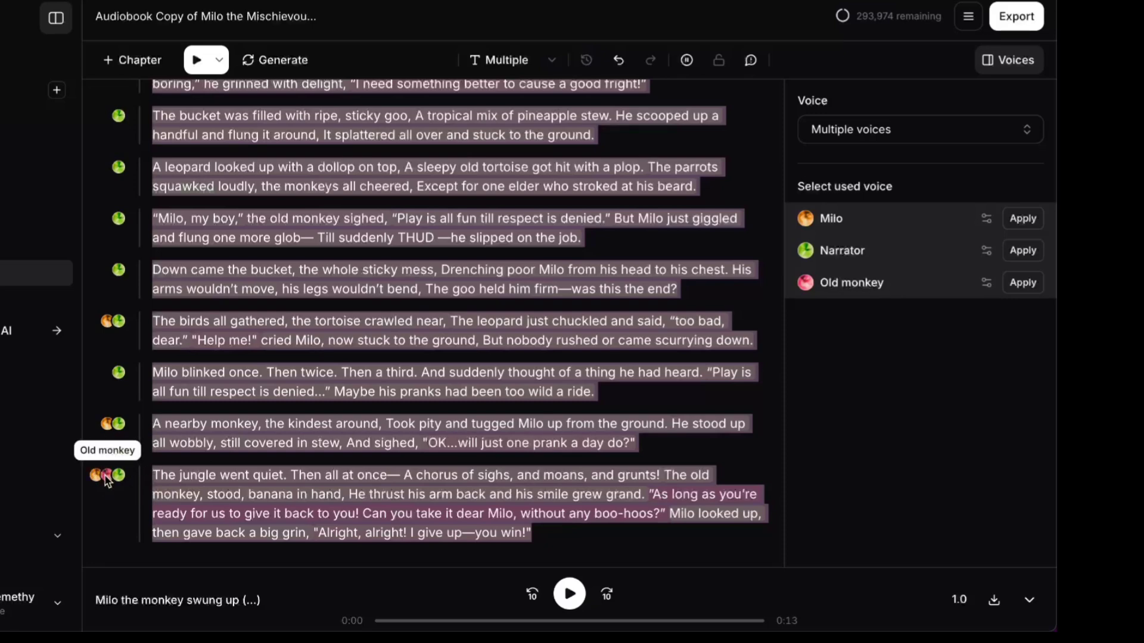
scroll(113, 498, "up", 4)
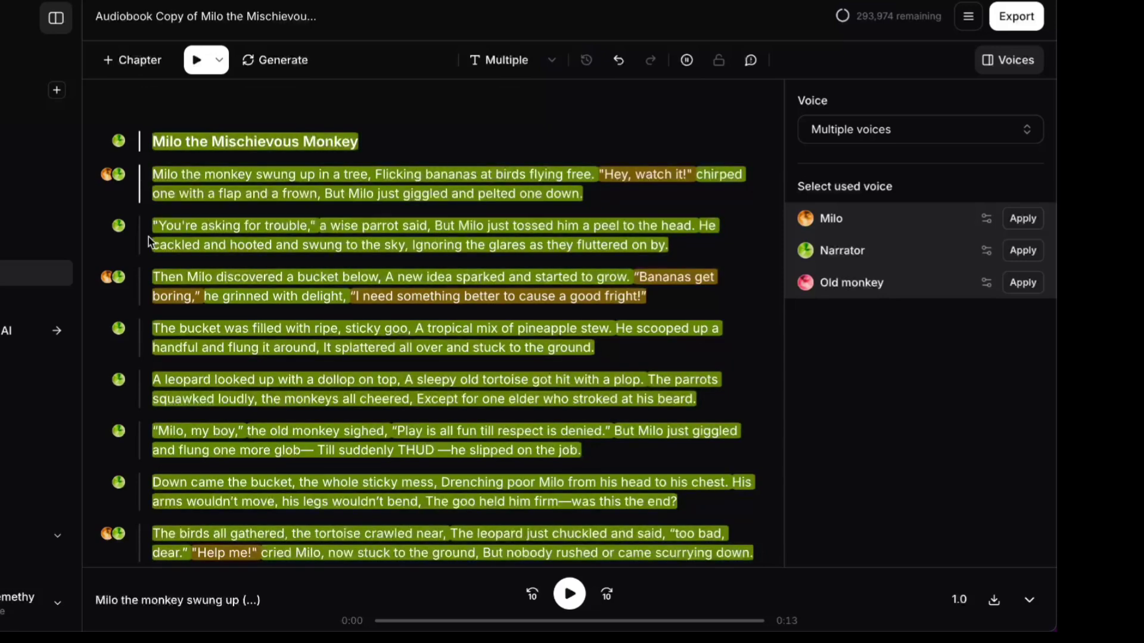
left_click(153, 174)
left_click(487, 148)
key("ctrl+a")
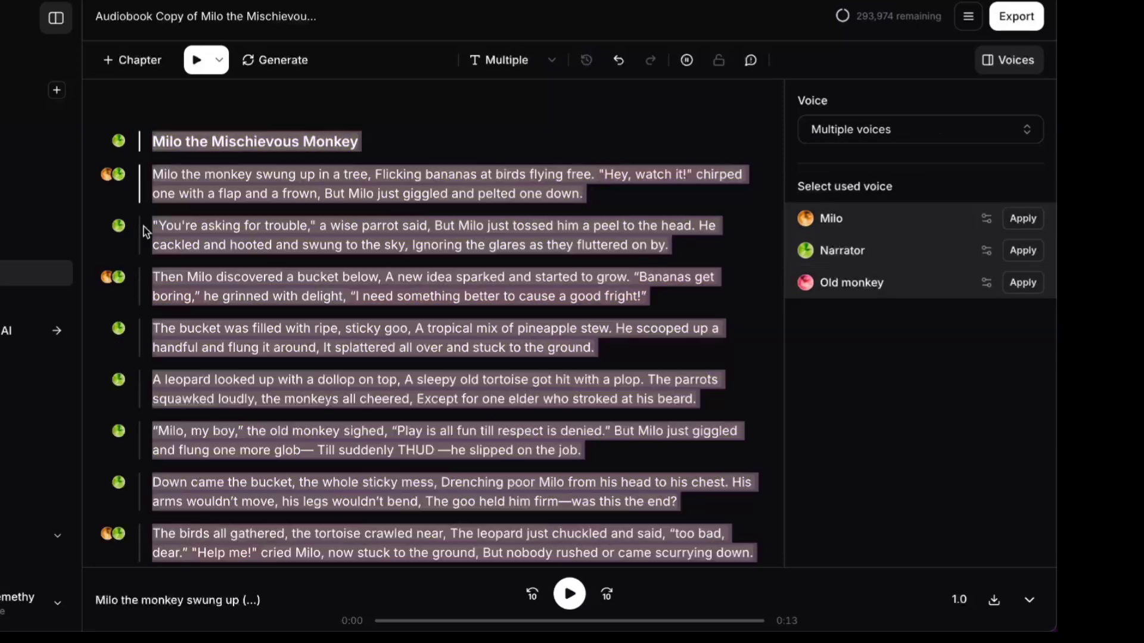
left_click(119, 268)
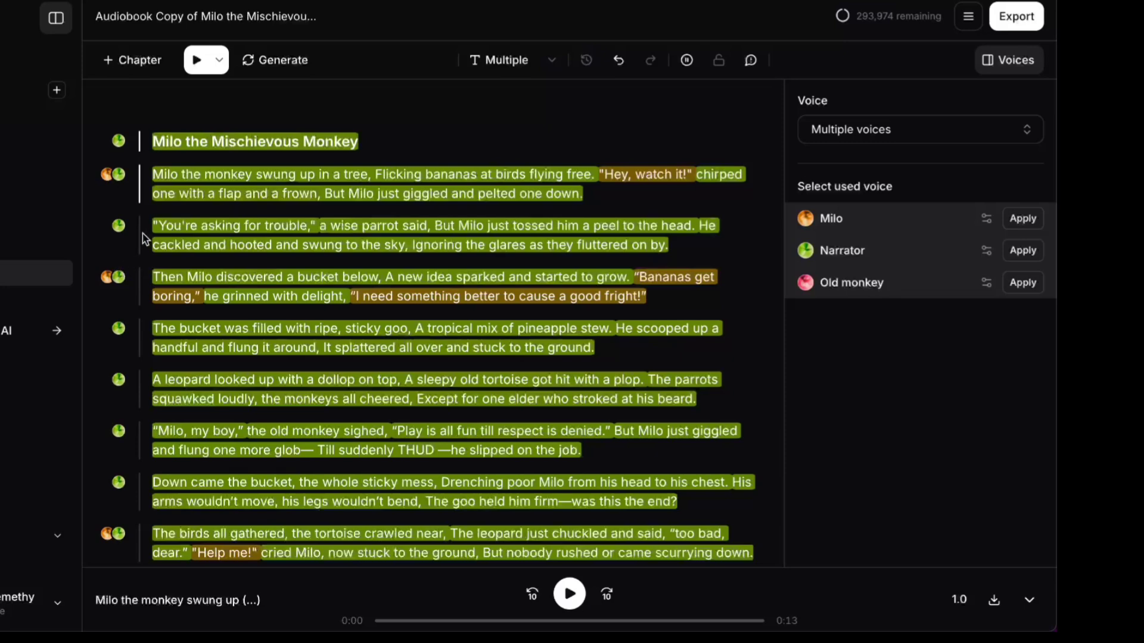
scroll(126, 398, "down", 4)
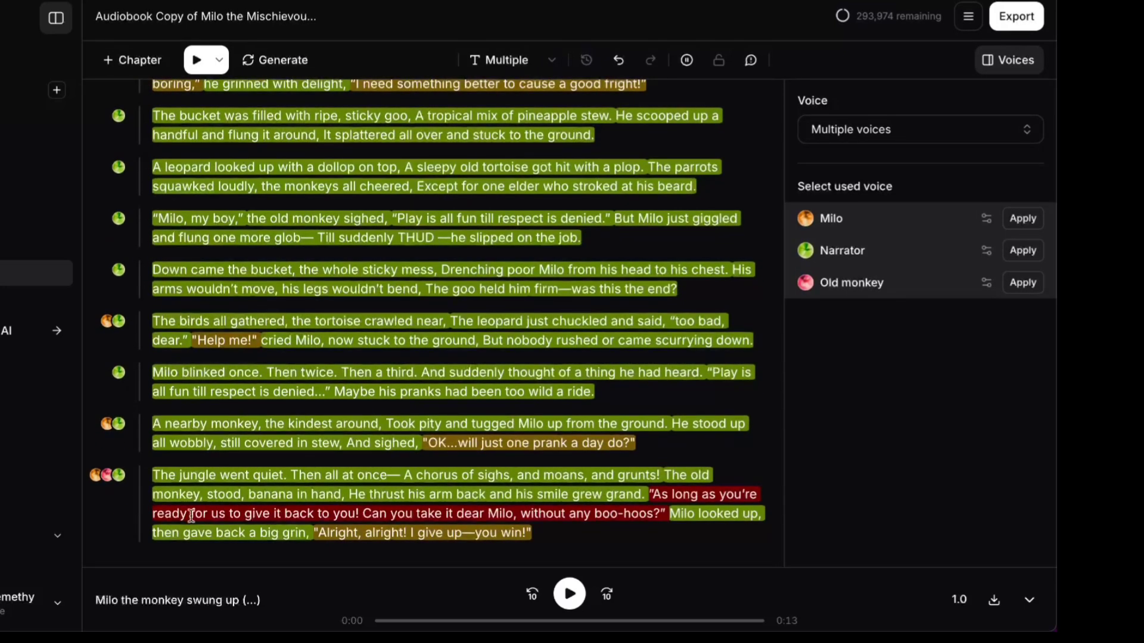
left_click(175, 417)
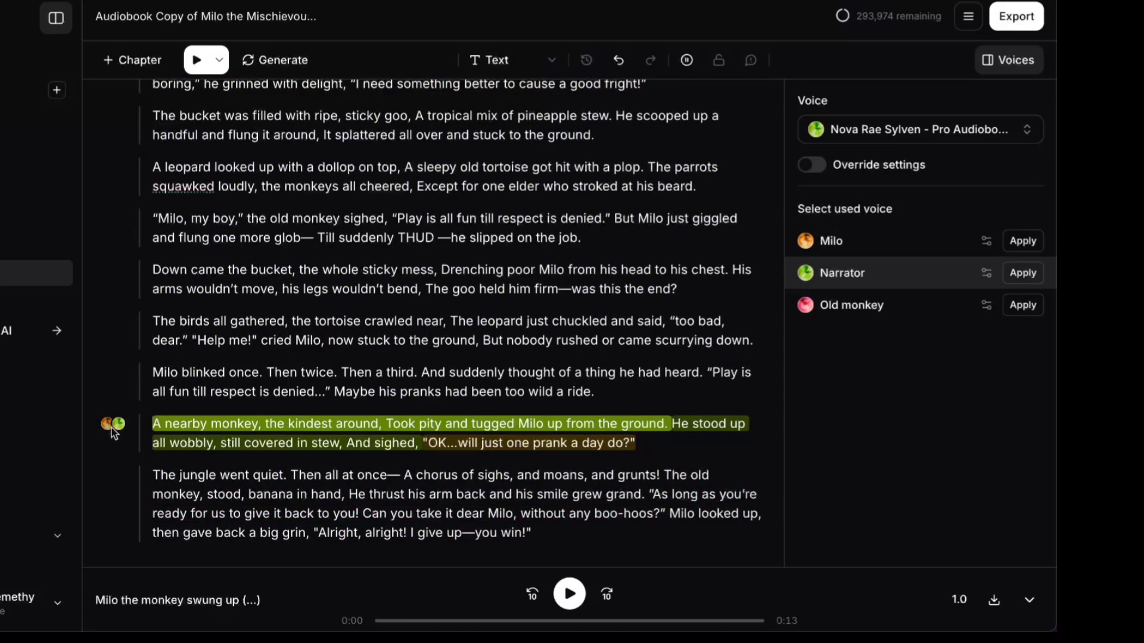
key("ctrl+a")
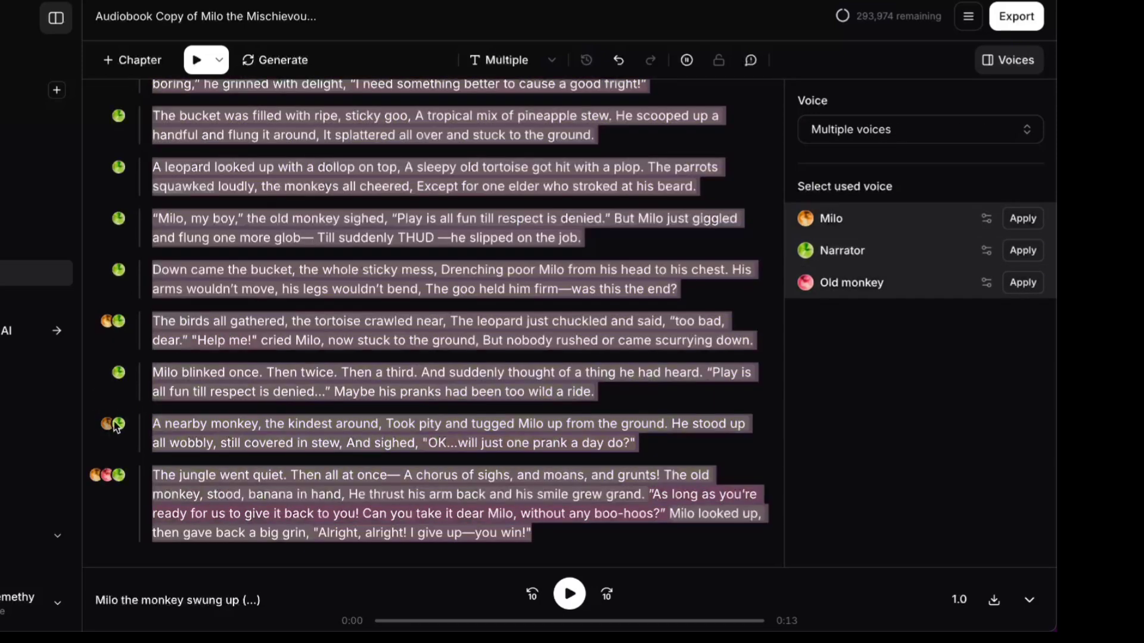
scroll(123, 399, "up", 4)
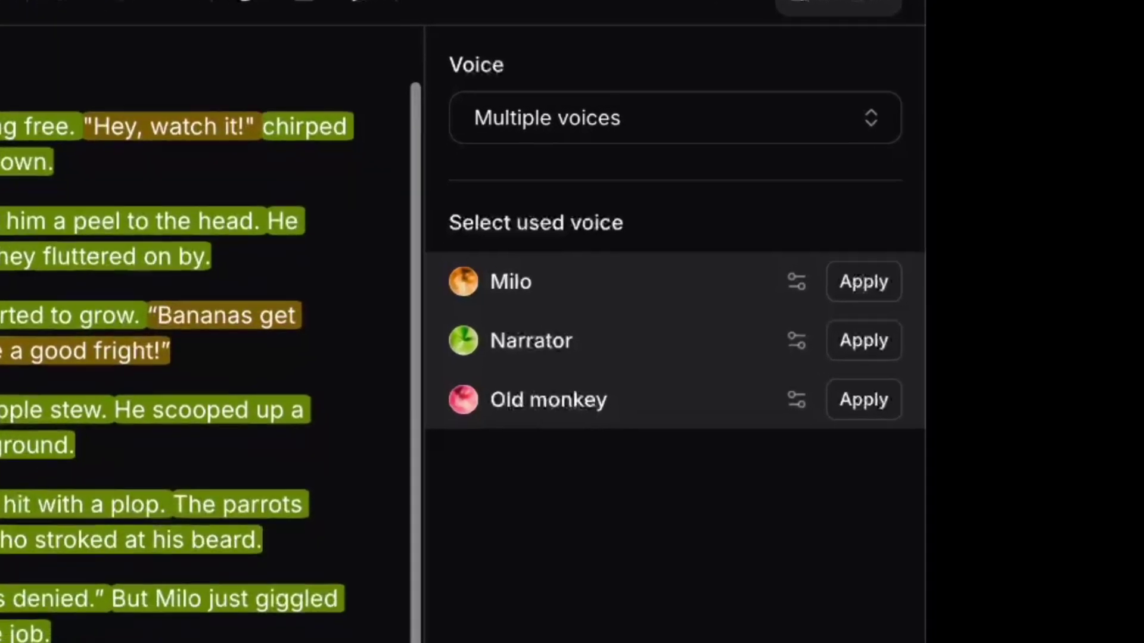
scroll(179, 357, "down", 5)
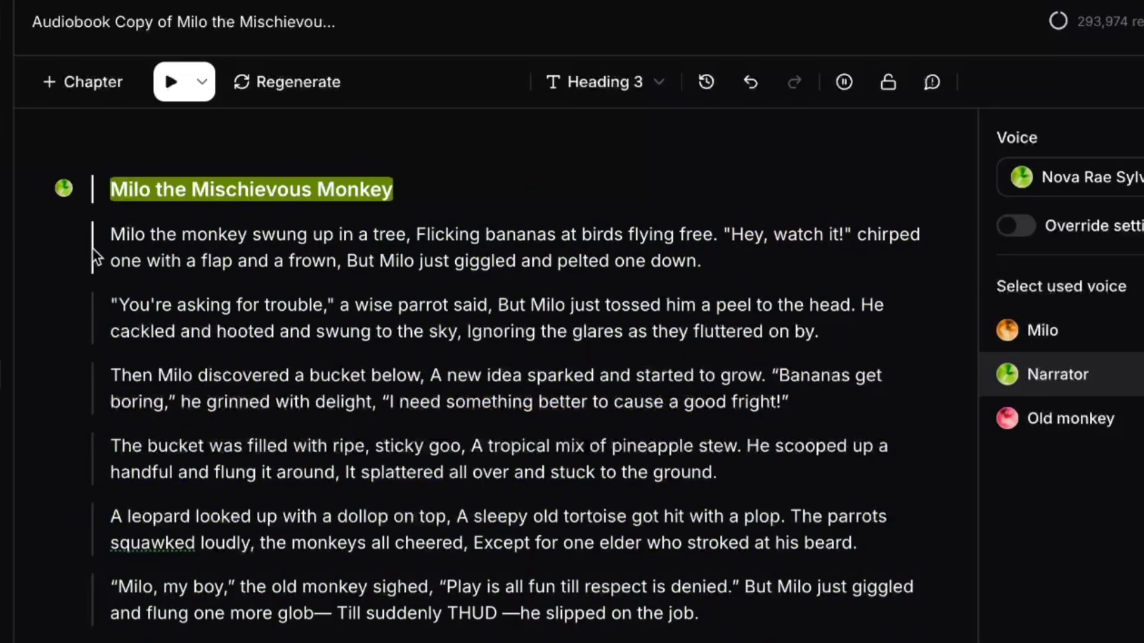
Step: Check the voices assigned to the title and the first two story paragraphs individually
left_click(95, 246)
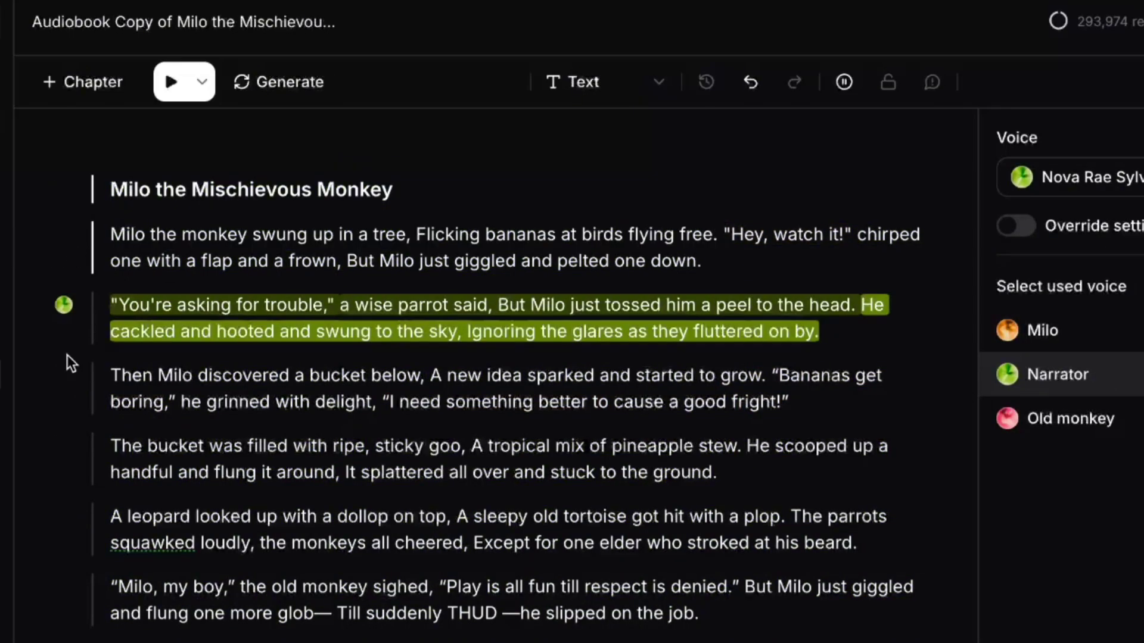
left_click(501, 192)
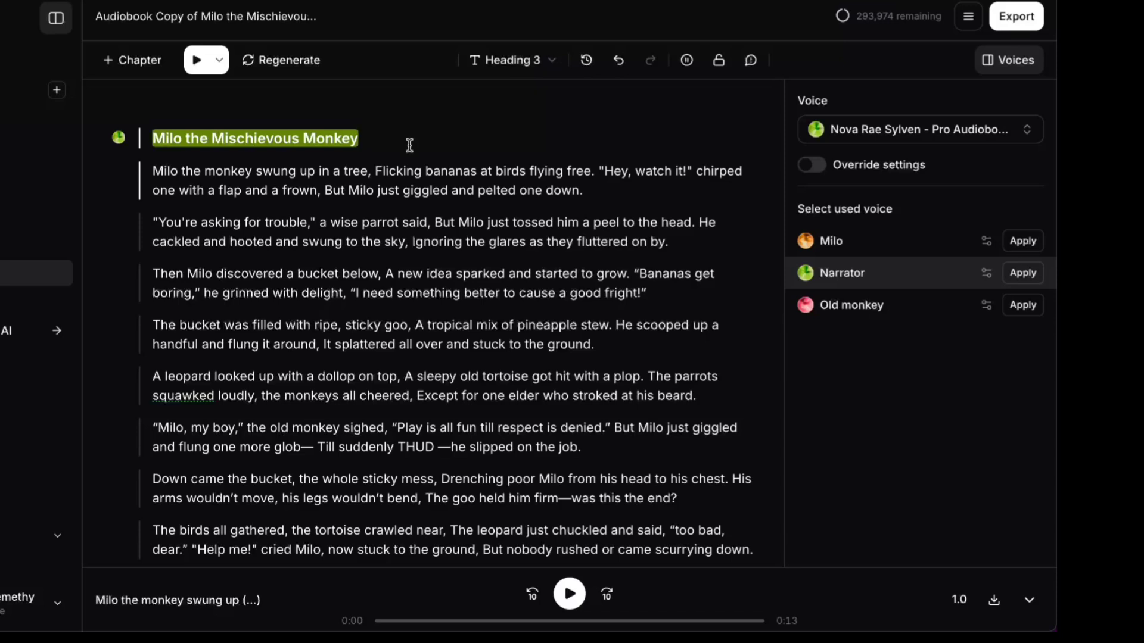
left_click(150, 187)
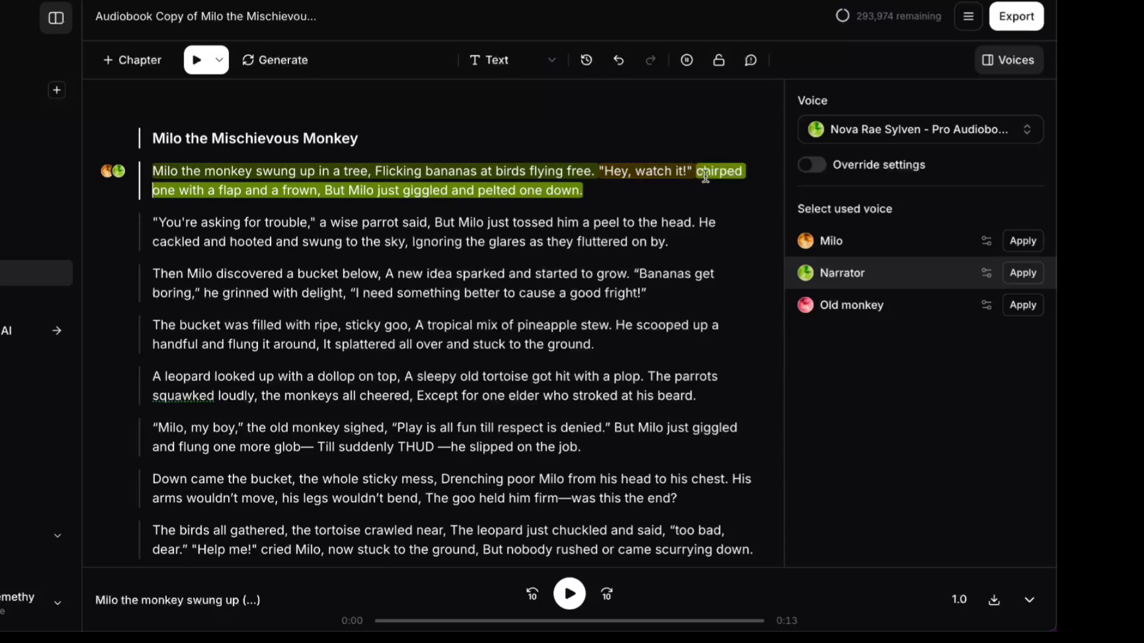
left_click(455, 240)
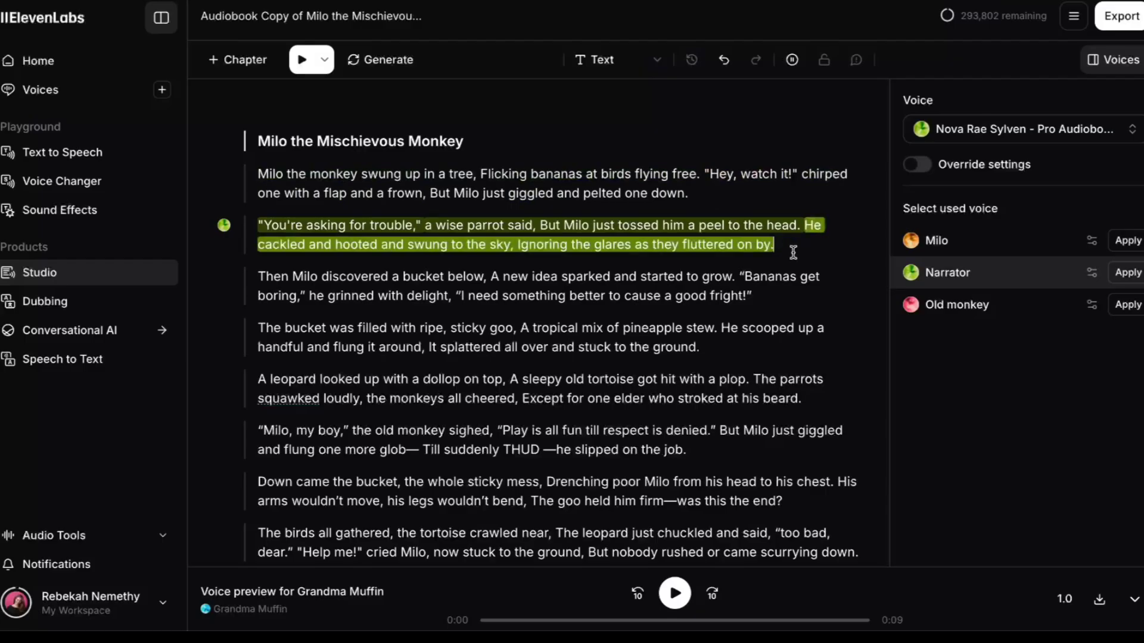
Step: Enable override settings for the "Hey, watch it!" quote in the first paragraph, preview the Sally Sunshine voice and assign it
left_click(748, 175)
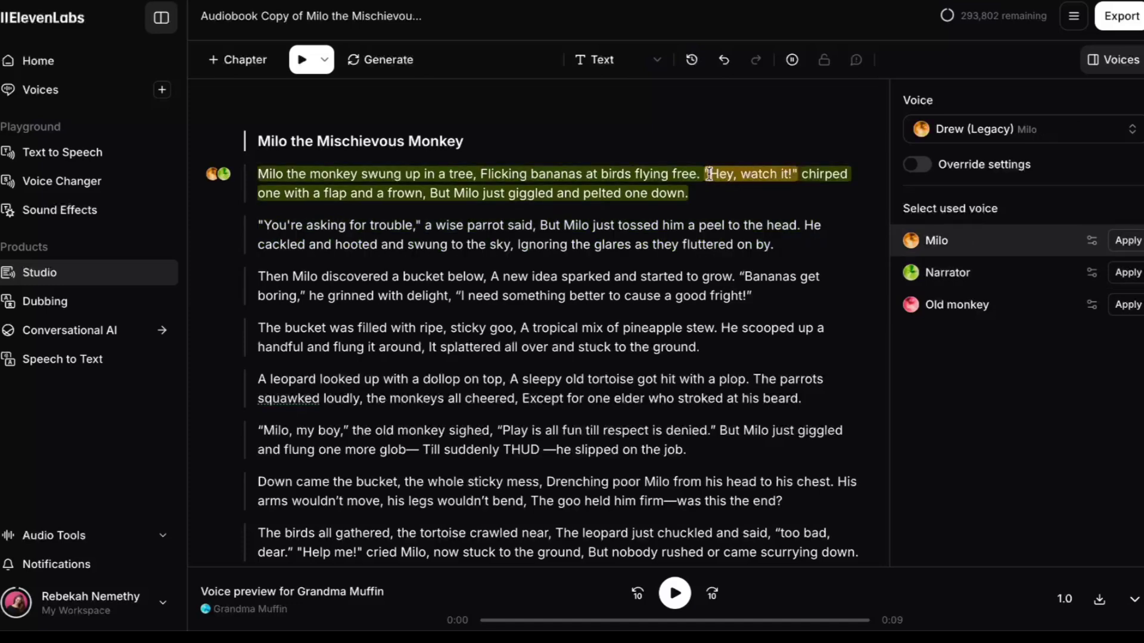
left_click_drag(709, 174, 815, 174)
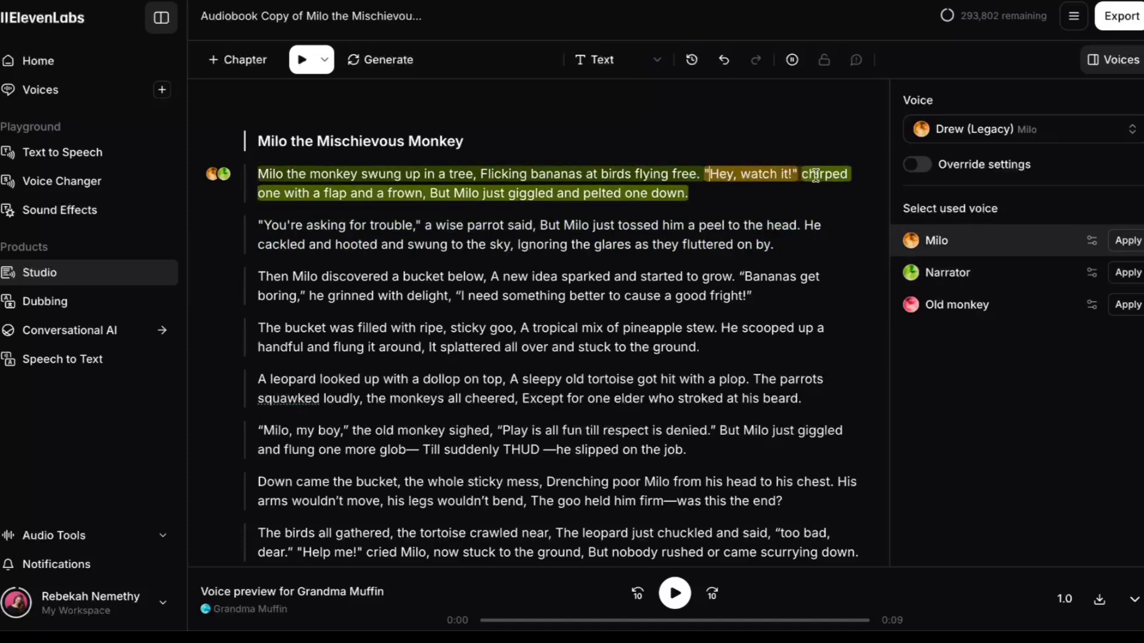
left_click(917, 165)
left_click(1003, 134)
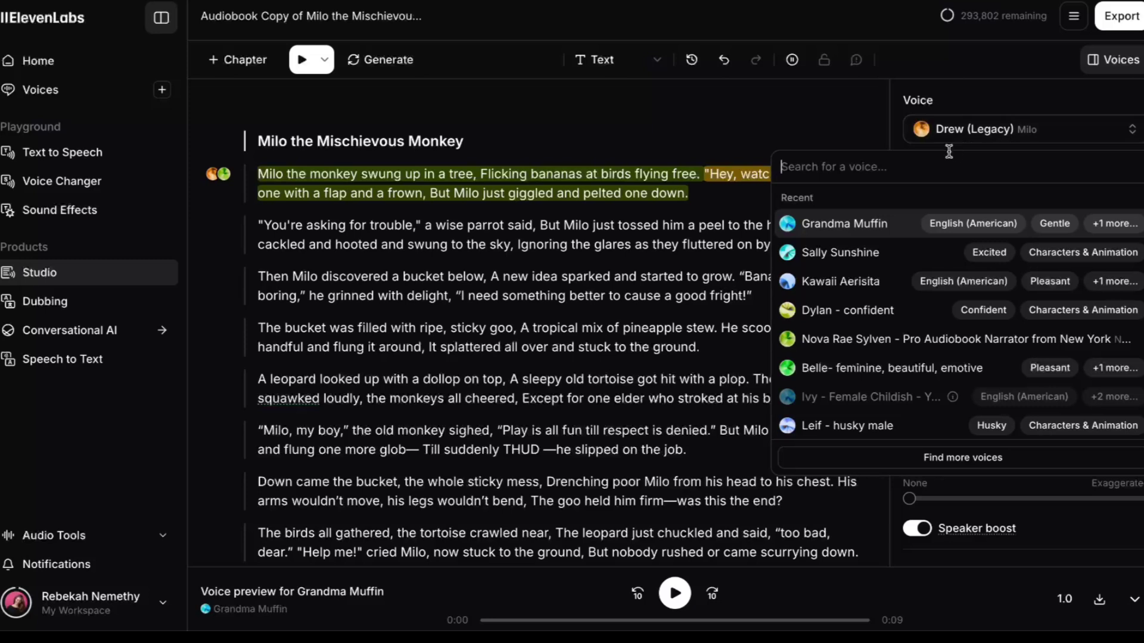
left_click(787, 254)
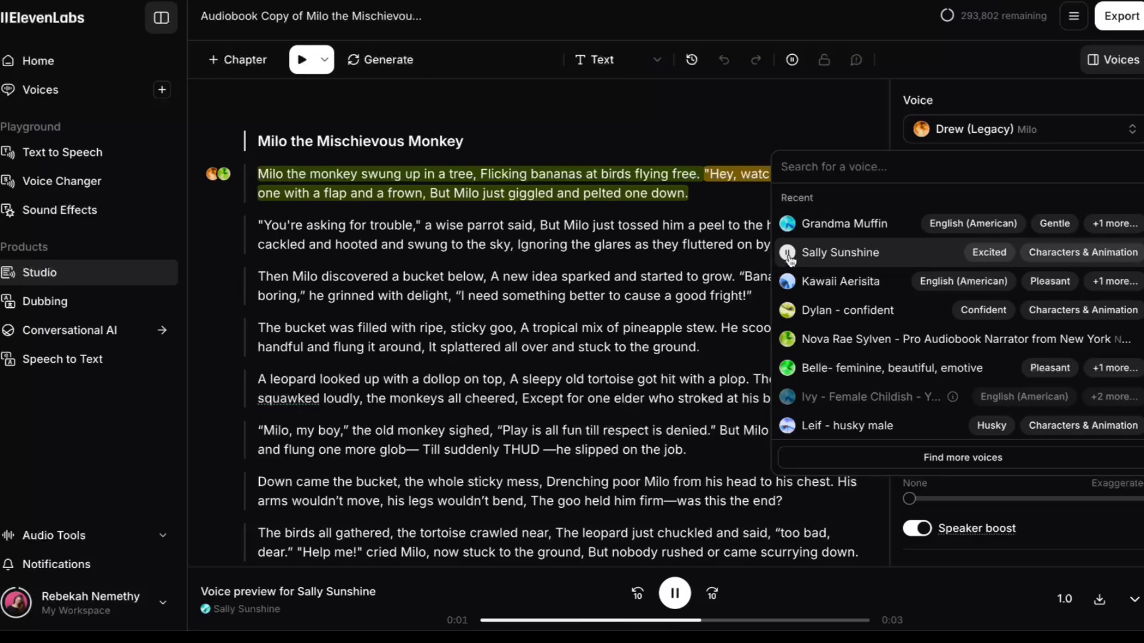
left_click(832, 255)
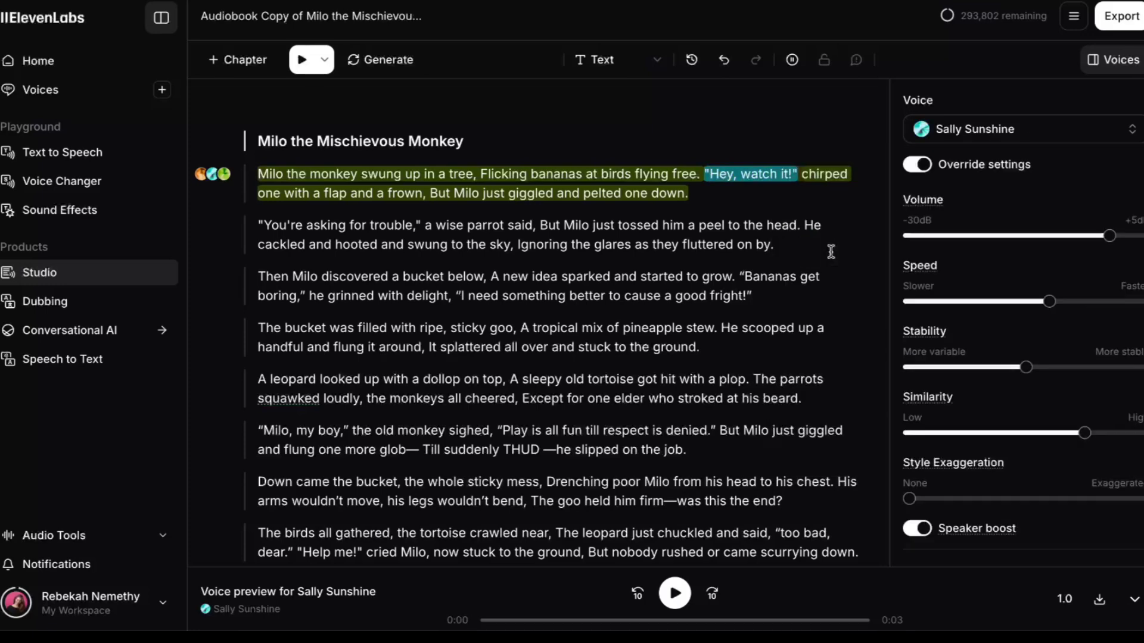
Step: Preview the Roger voice and assign it to the parrot's "You're asking for trouble," quote in the second paragraph
left_click(573, 235)
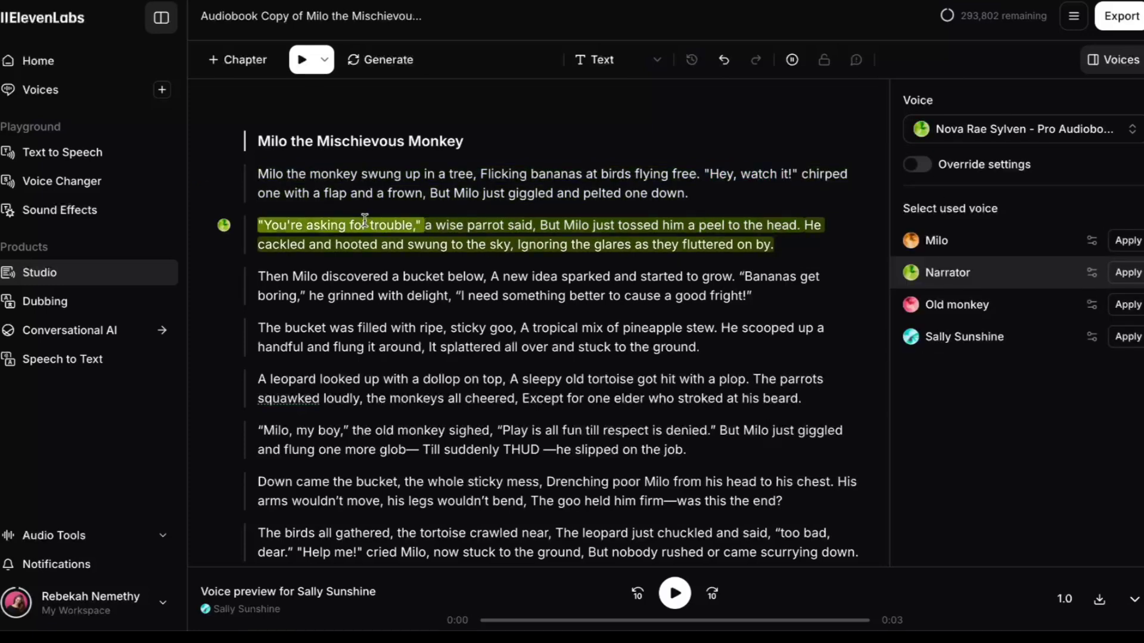
left_click(1132, 129)
scroll(802, 337, "down", 5)
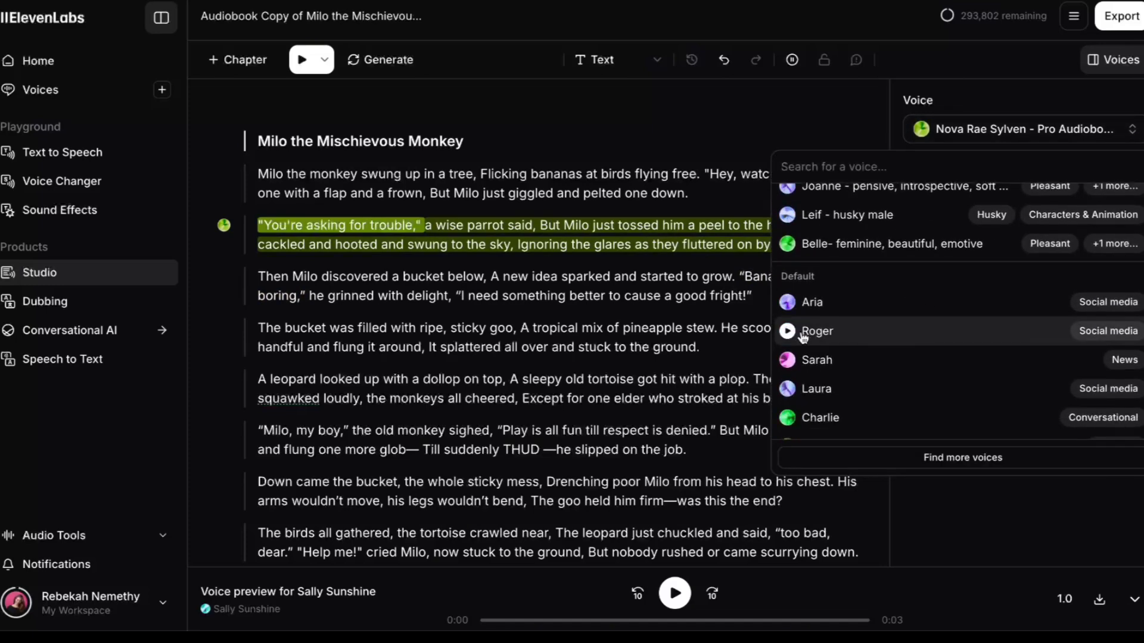
left_click(787, 331)
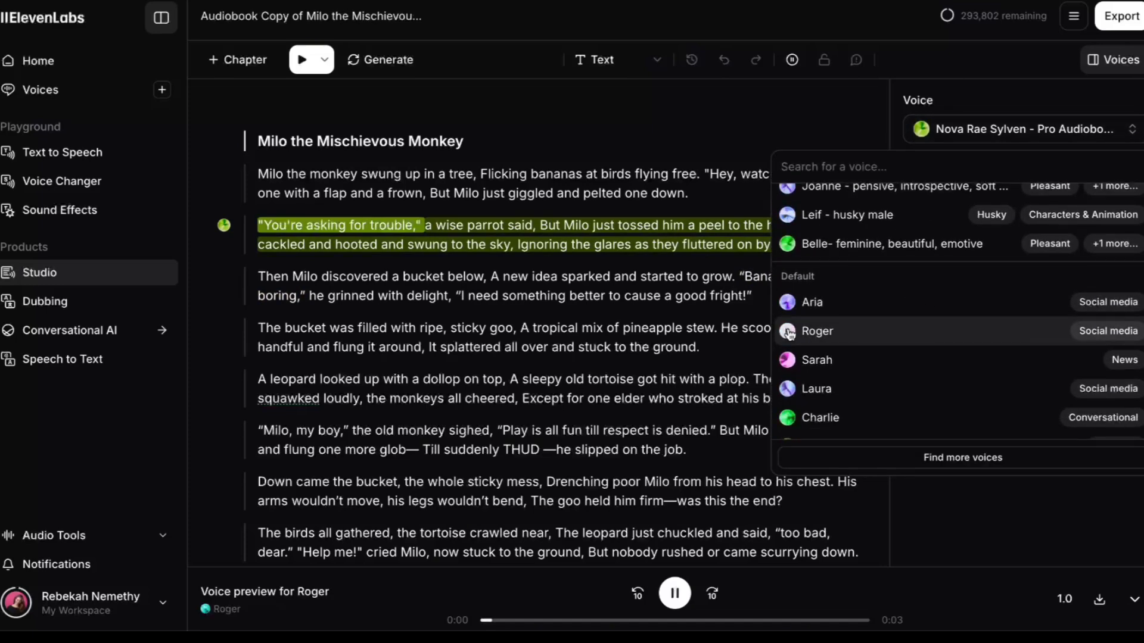
left_click(858, 332)
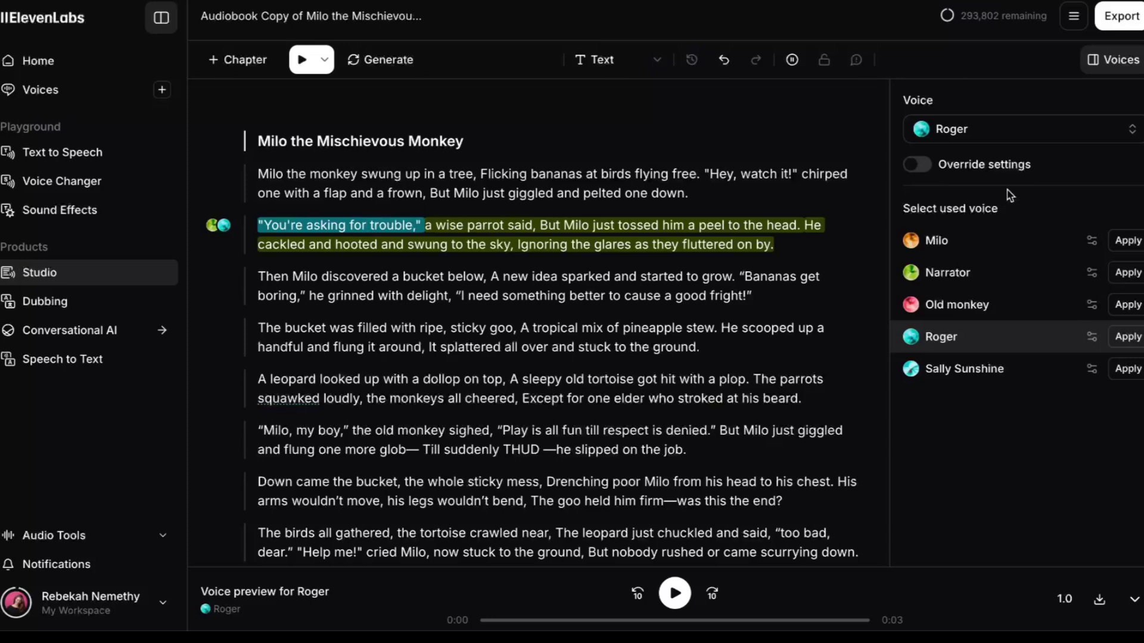
Step: Check the voices in the third paragraph, and play the story from the title until the end to generate its audio
left_click(773, 296)
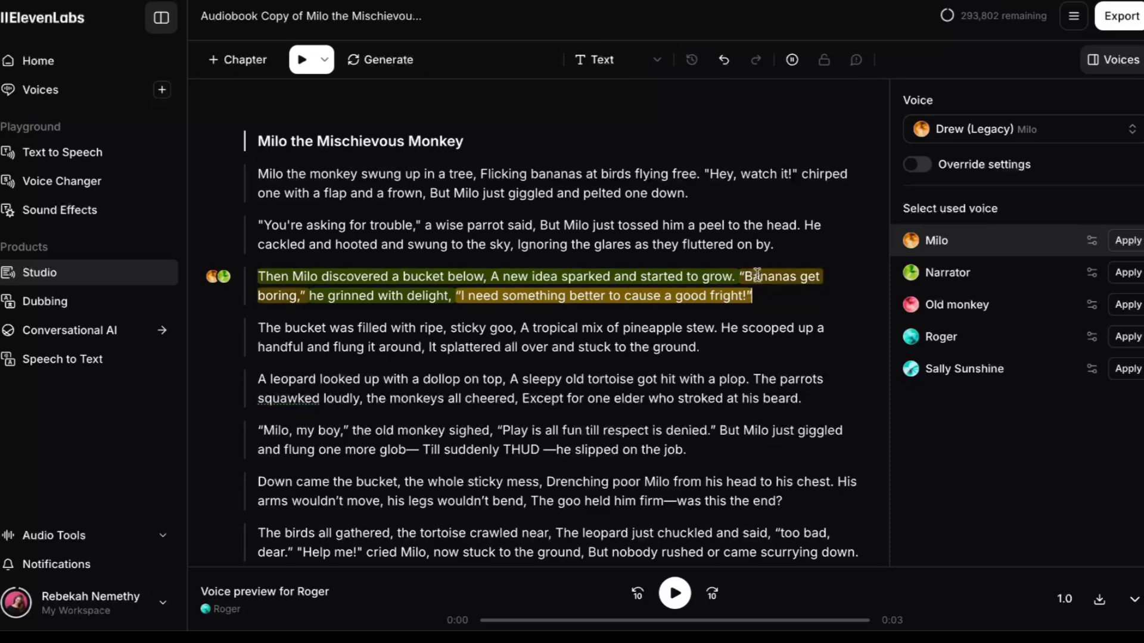
left_click(254, 143)
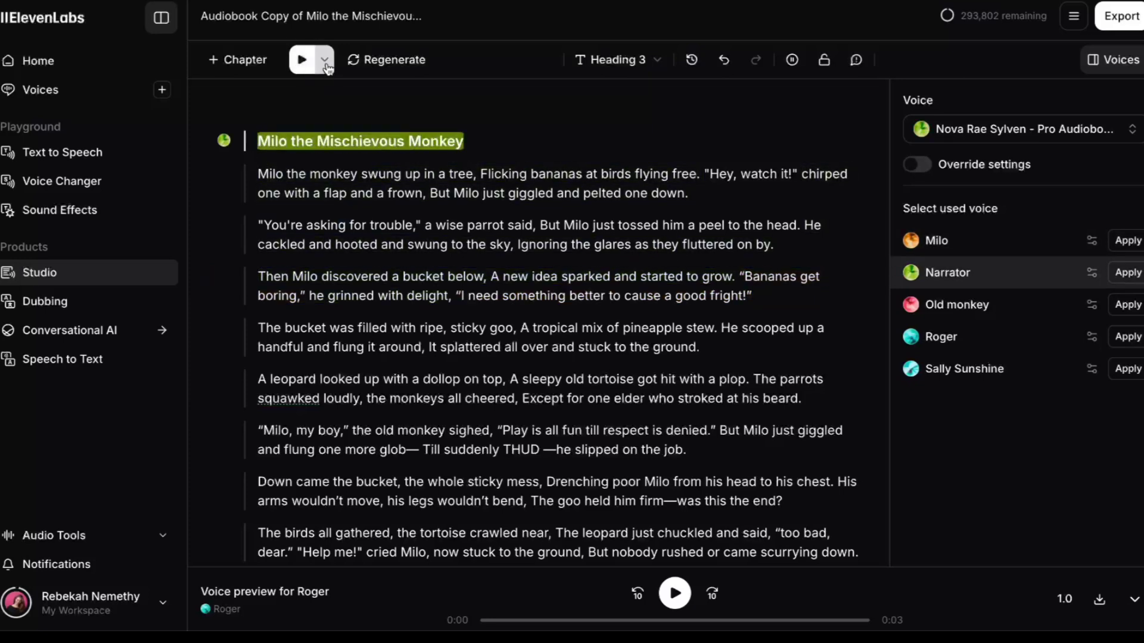
left_click(324, 59)
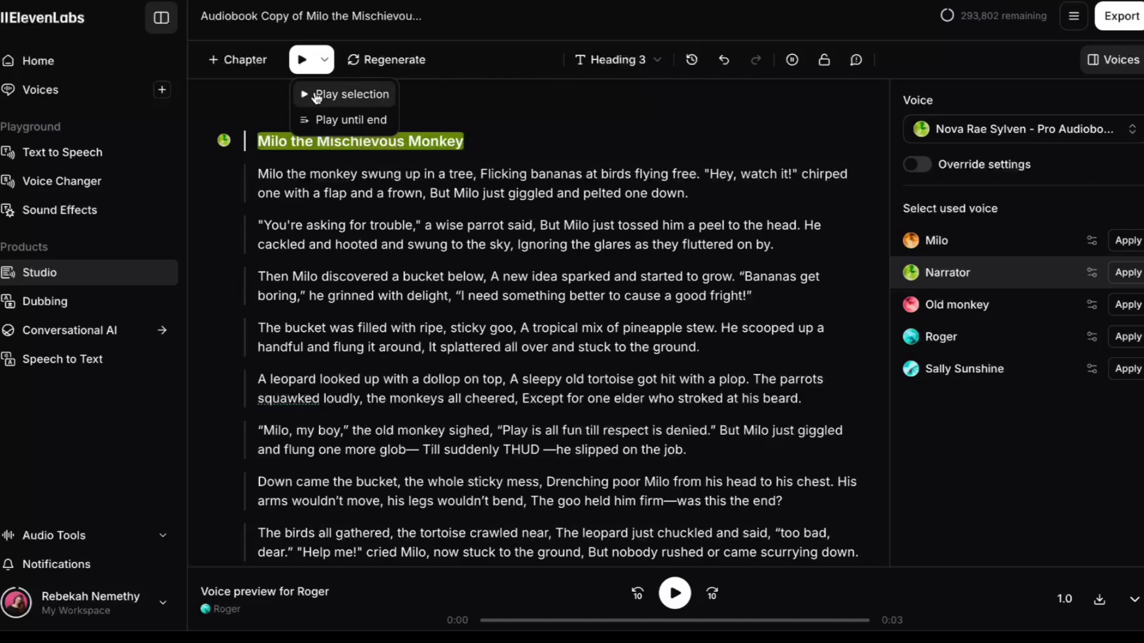
left_click(368, 120)
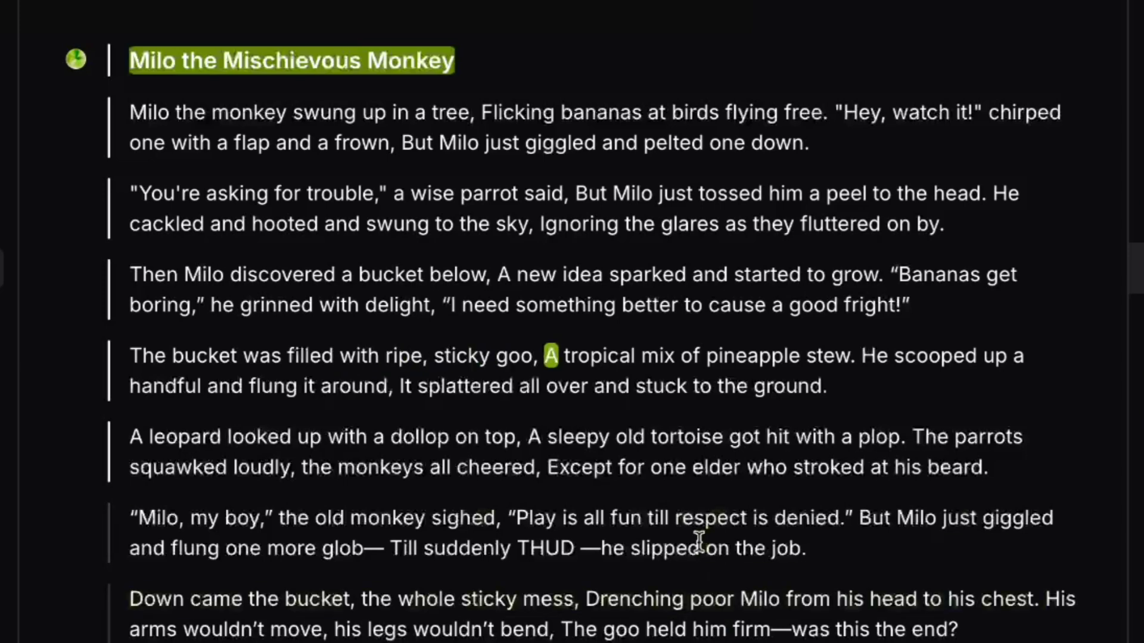
left_click(687, 423)
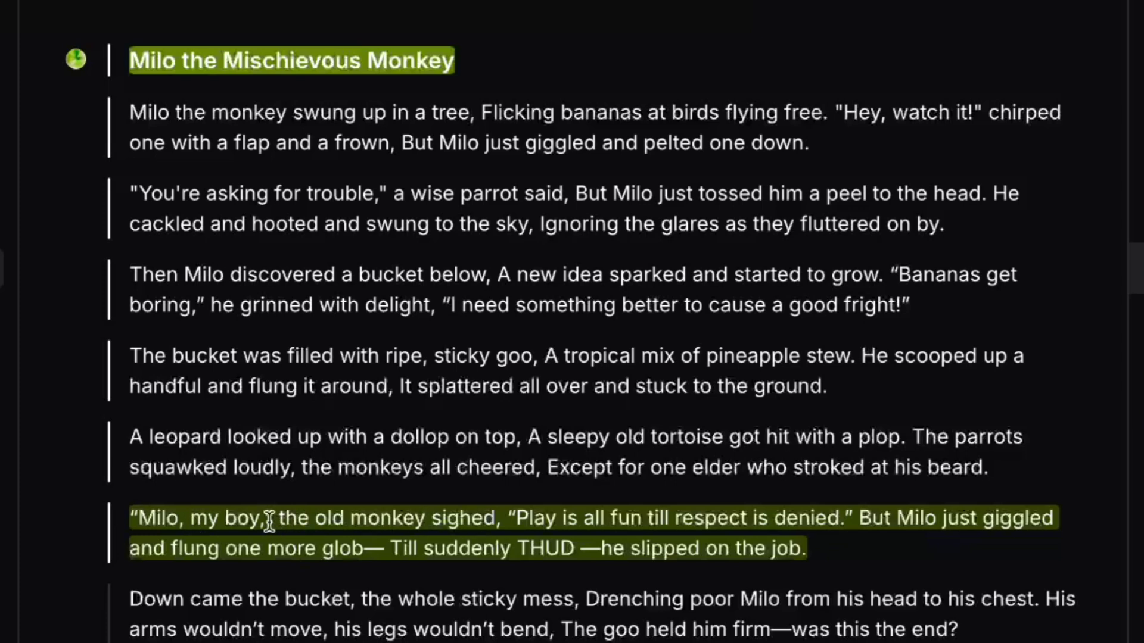
Step: Assign the Old monkey voice to the quotes "Milo, my boy," and "Play is all fun till respect is denied."
left_click(236, 525)
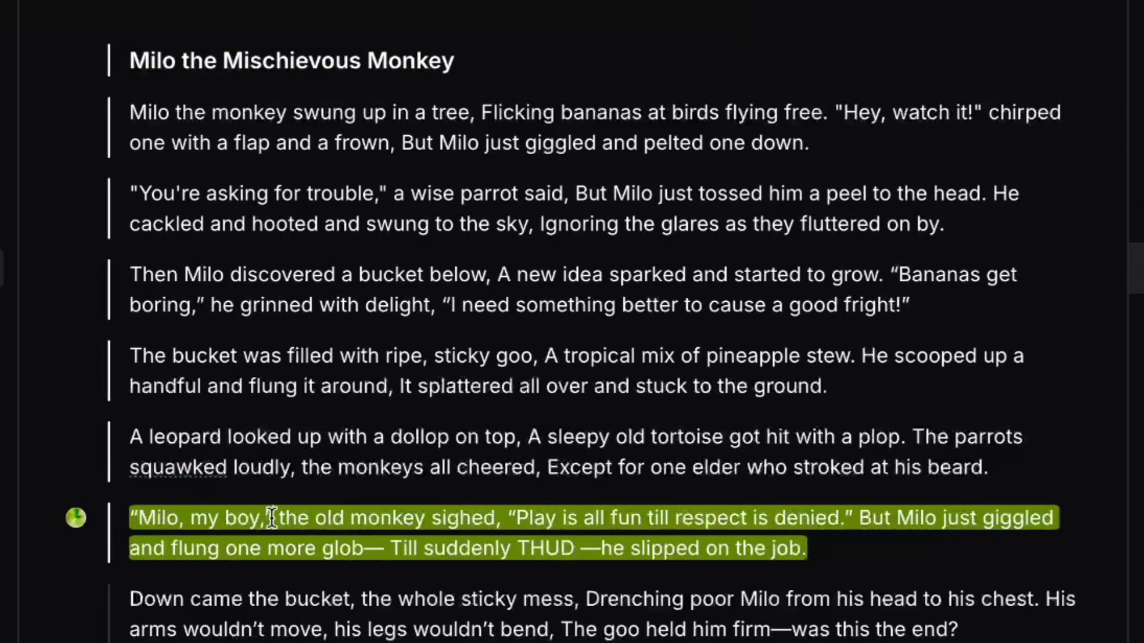
left_click_drag(271, 518, 131, 516)
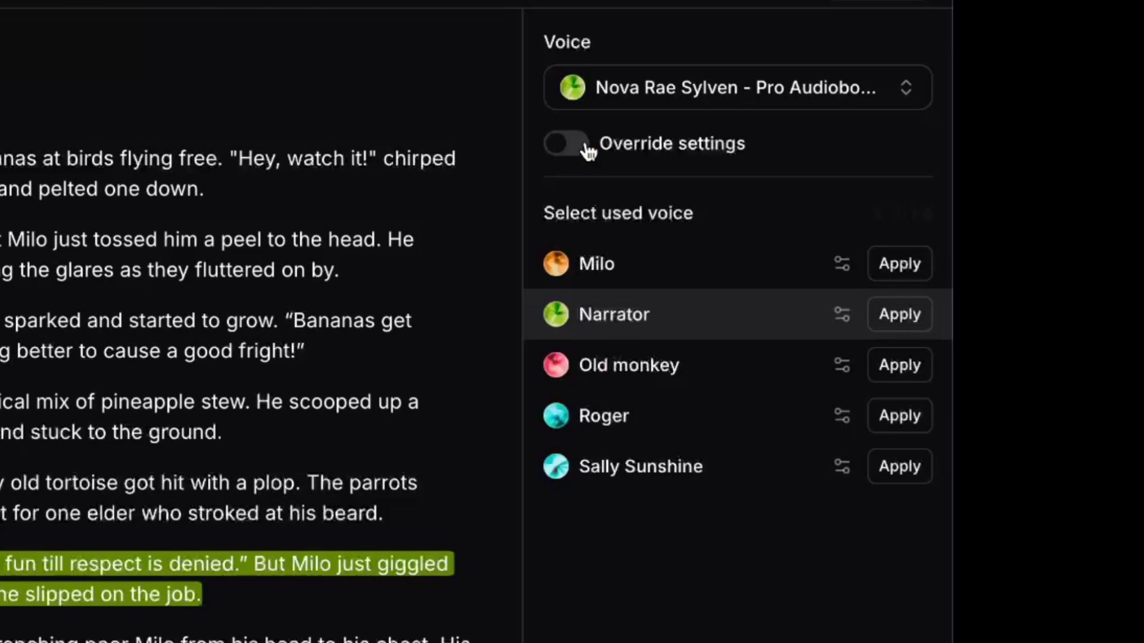
left_click(846, 370)
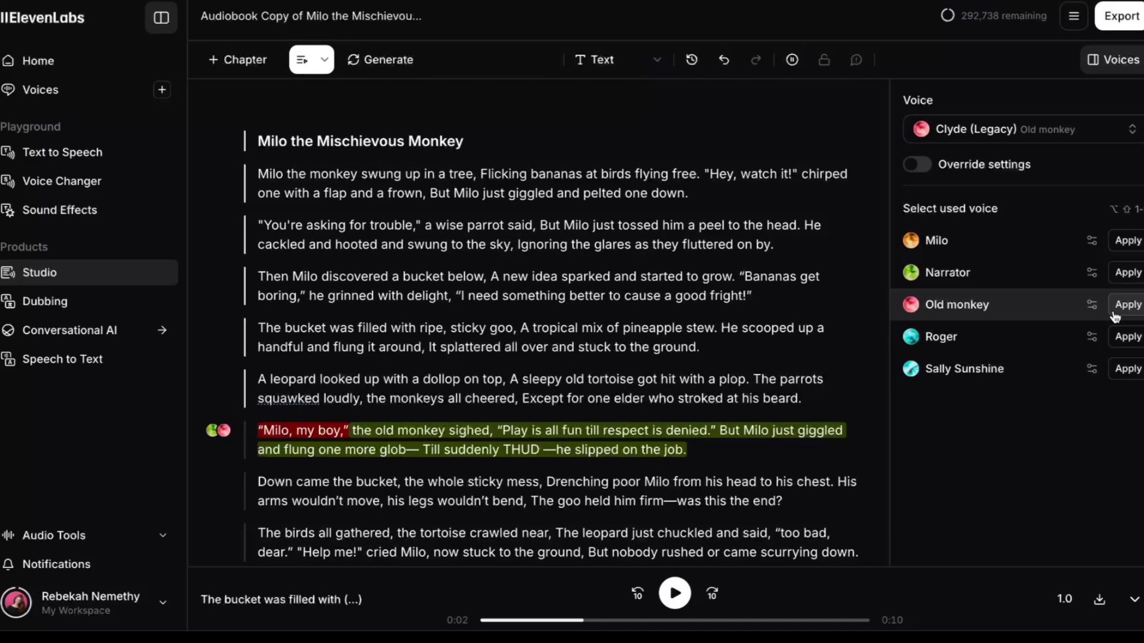
left_click_drag(498, 430, 714, 430)
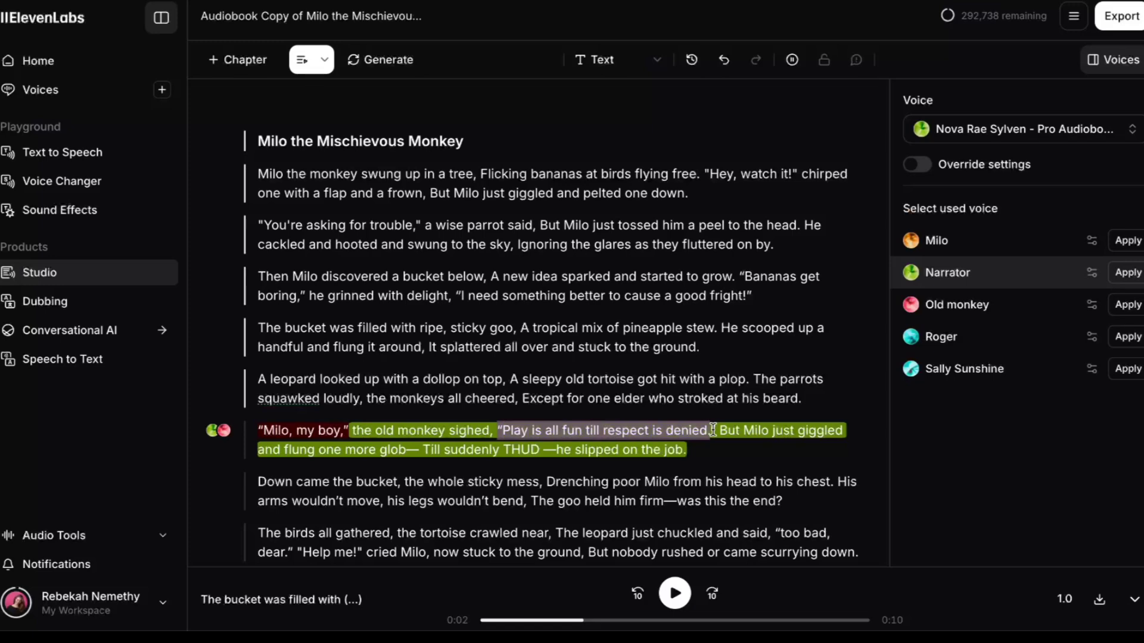
Step: Assign the Sarah voice to the leopard's "too bad, dear." quote and play that paragraph
scroll(834, 476, "down", 2)
left_click_drag(776, 497, 293, 518)
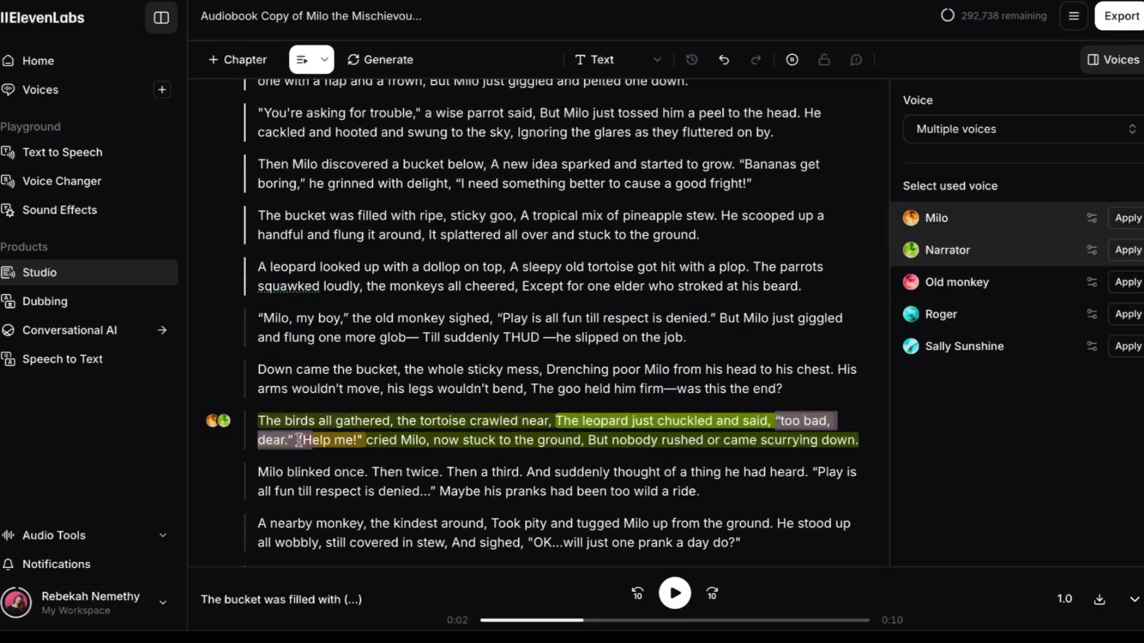
left_click(1128, 131)
scroll(834, 315, "down", 5)
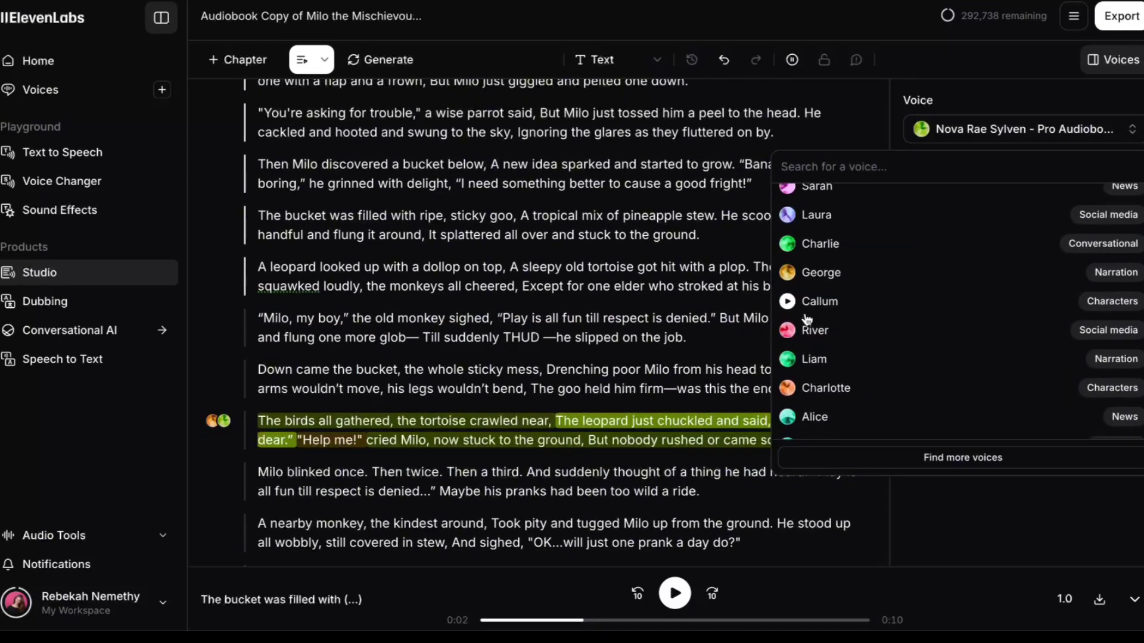
scroll(834, 316, "up", 3)
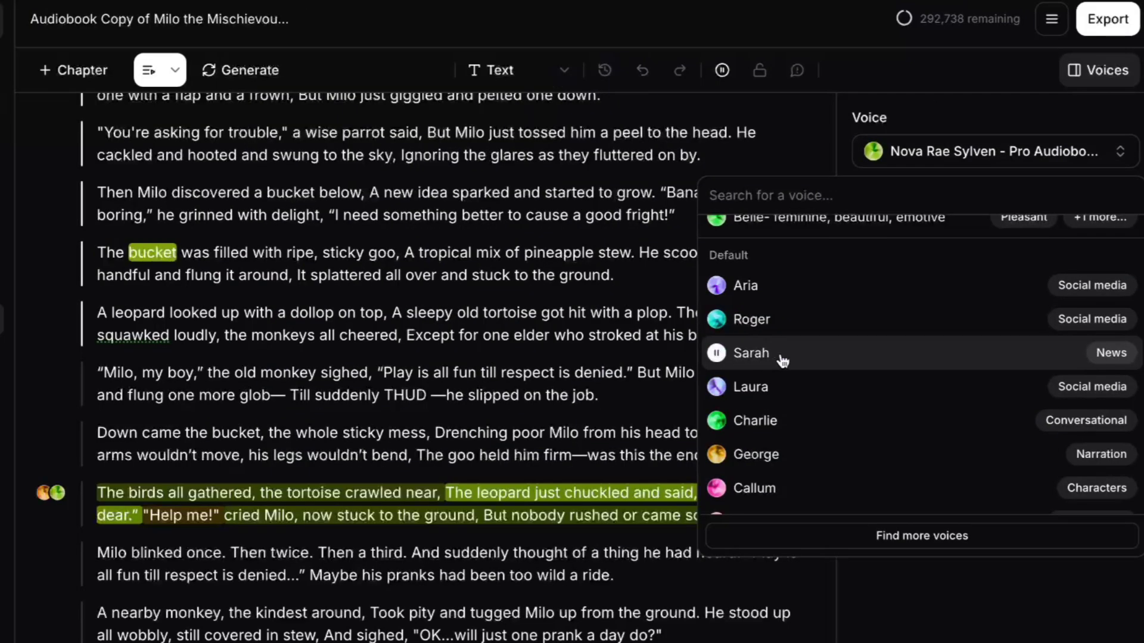
left_click(817, 353)
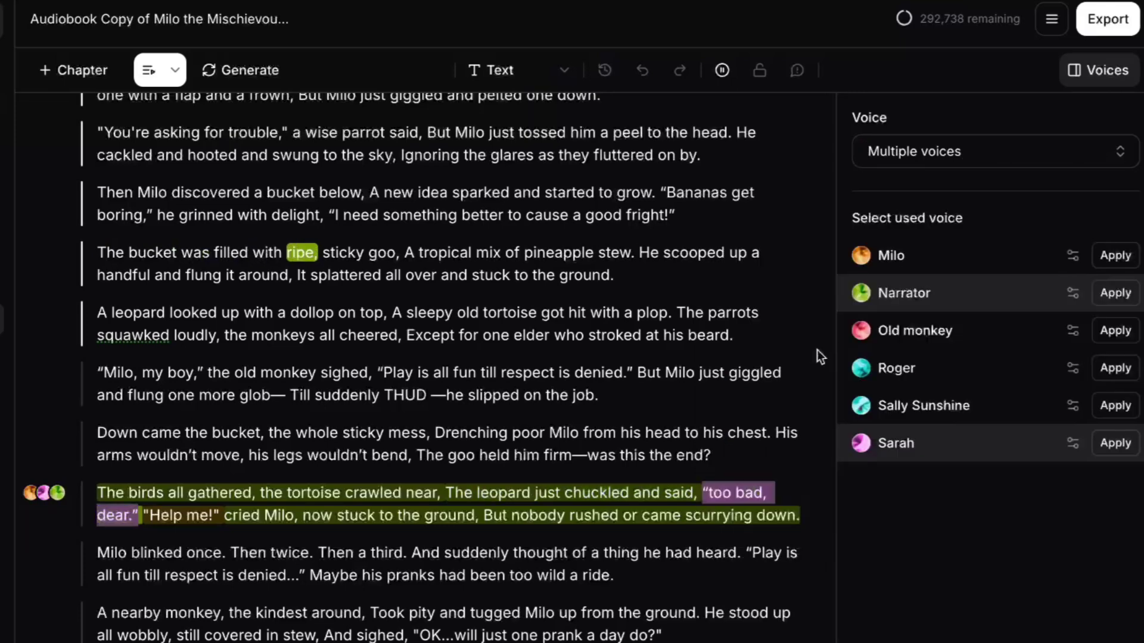
left_click(148, 70)
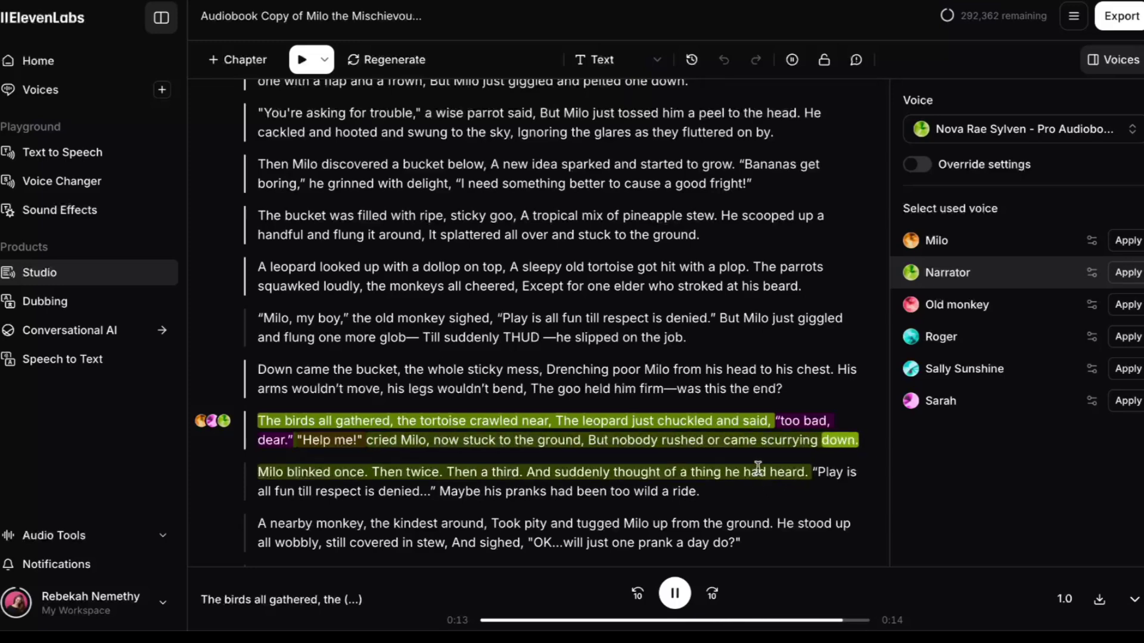
Step: Select the entire story to review its voices, and assign Old monkey to the quote in the "Milo blinked once" paragraph
scroll(758, 469, "down", 2)
key("ctrl+a")
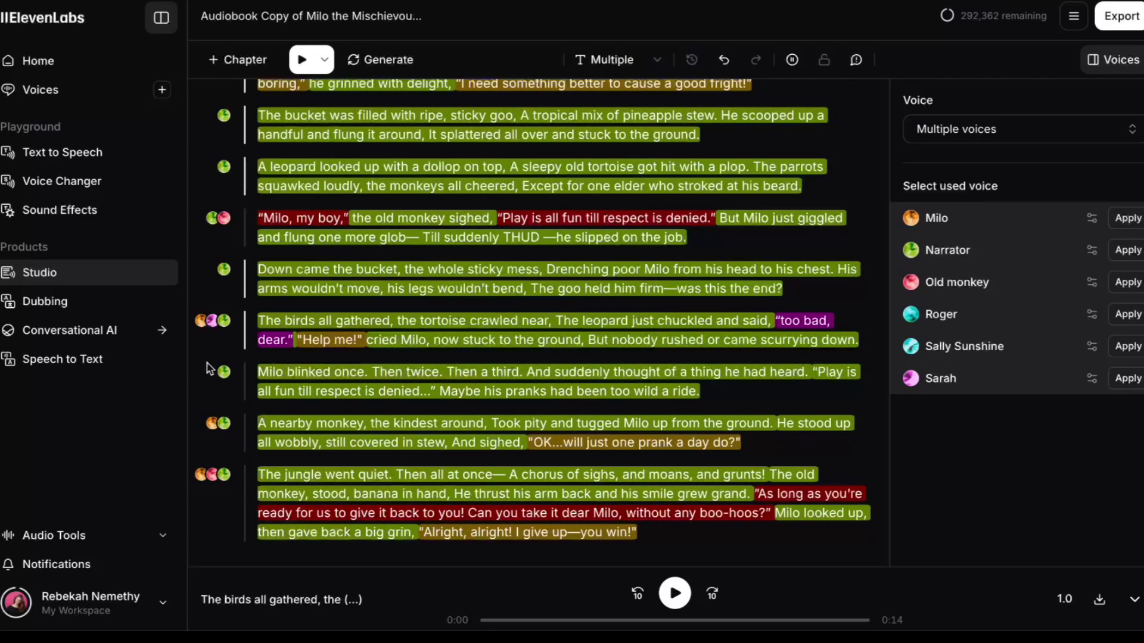
scroll(207, 368, "up", 3)
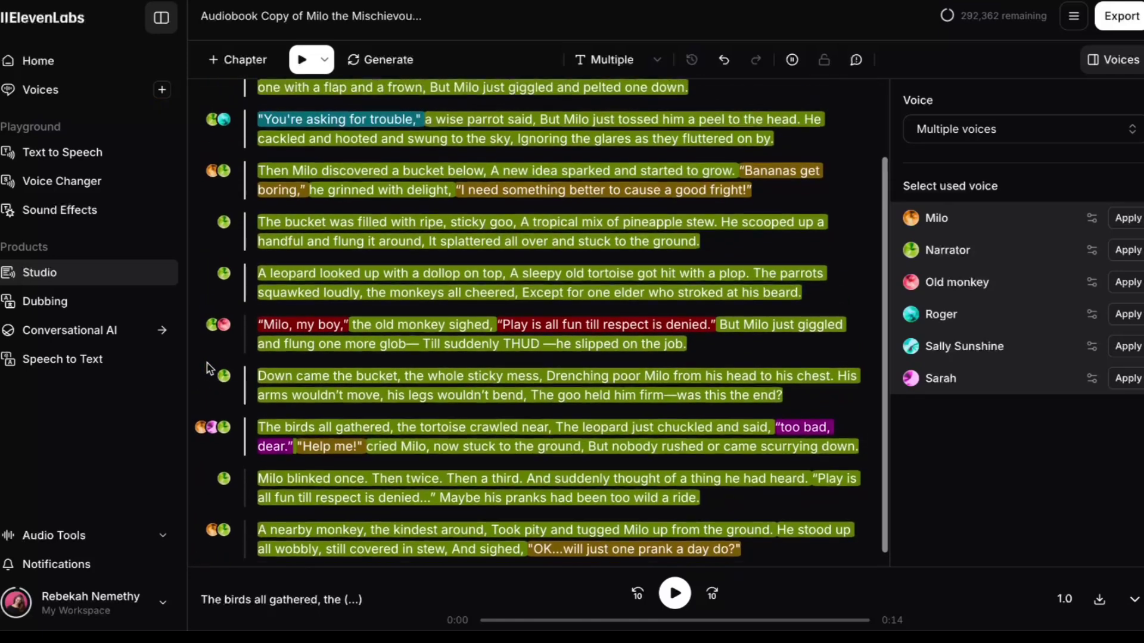
scroll(208, 368, "up", 2)
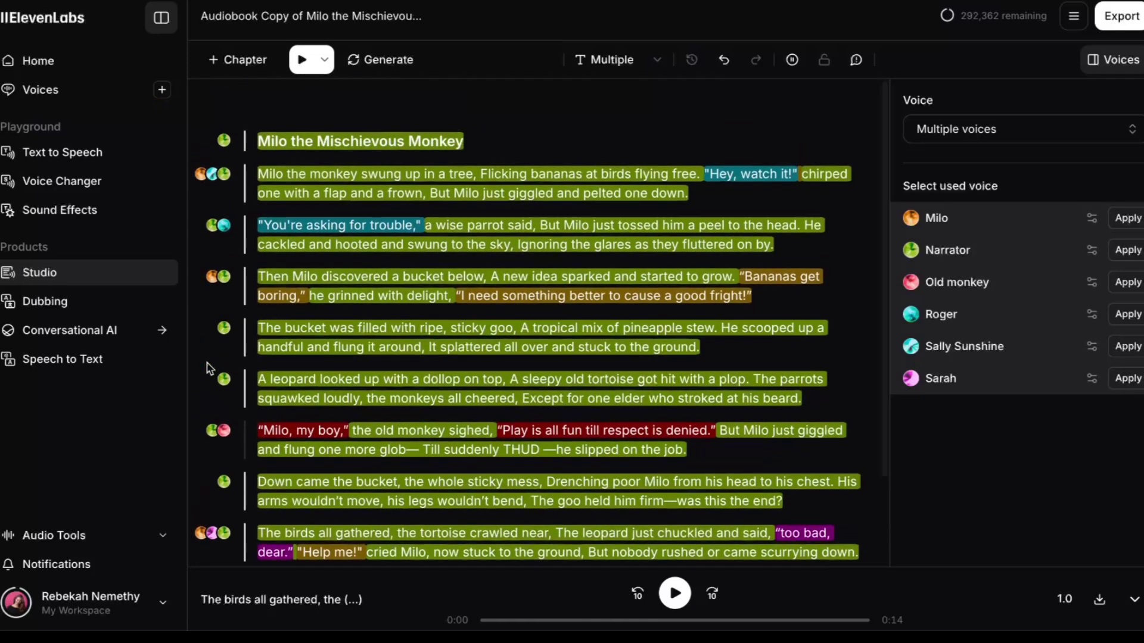
scroll(208, 367, "down", 3)
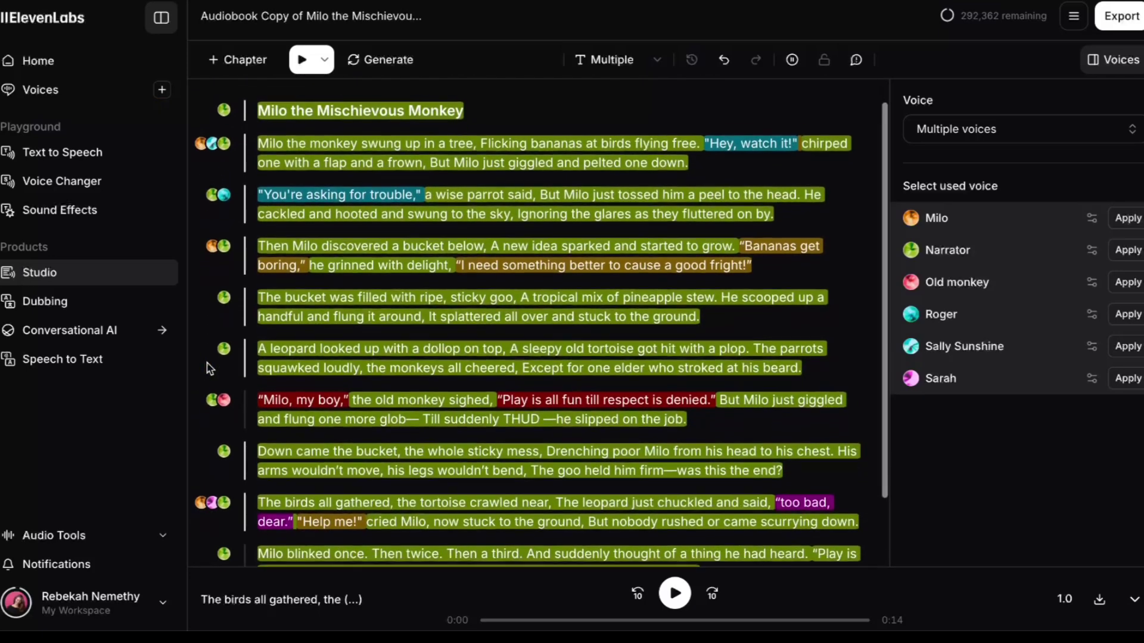
scroll(208, 367, "down", 2)
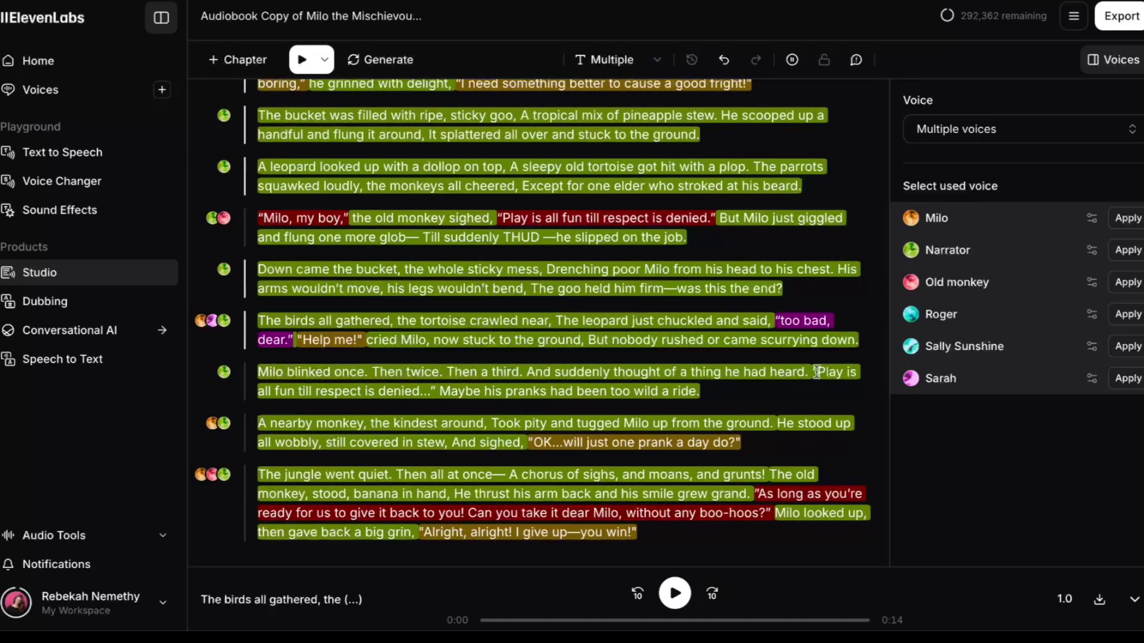
left_click(816, 371)
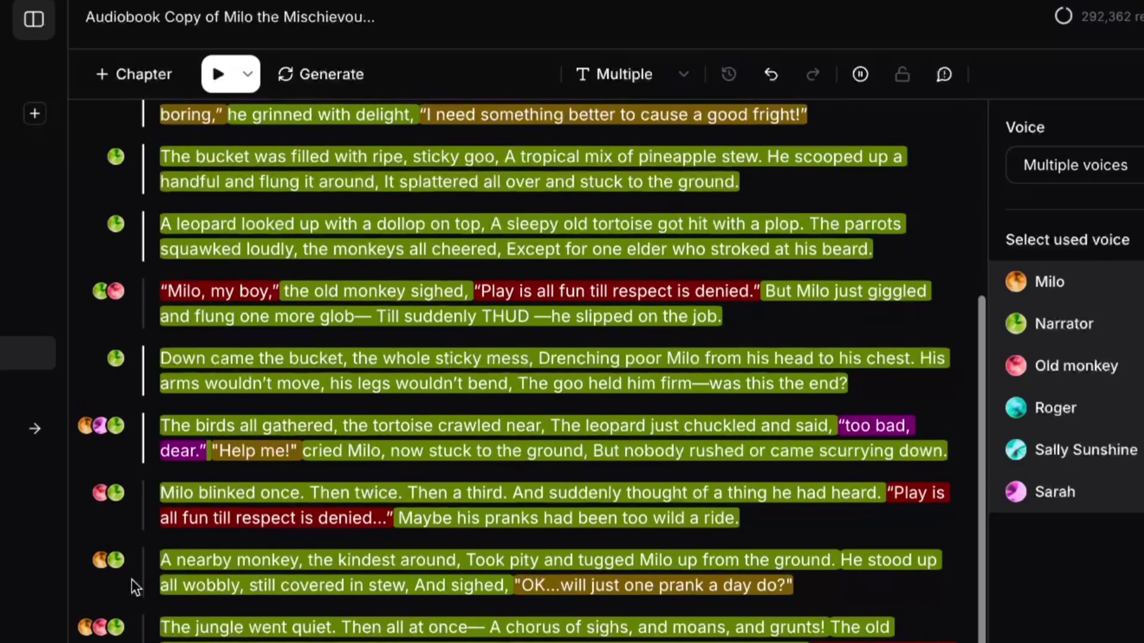
Step: Examine which paragraphs are already converted to audio, comparing the generate and regenerate options on the leopard, old monkey and falling bucket paragraphs
scroll(131, 579, "up", 5)
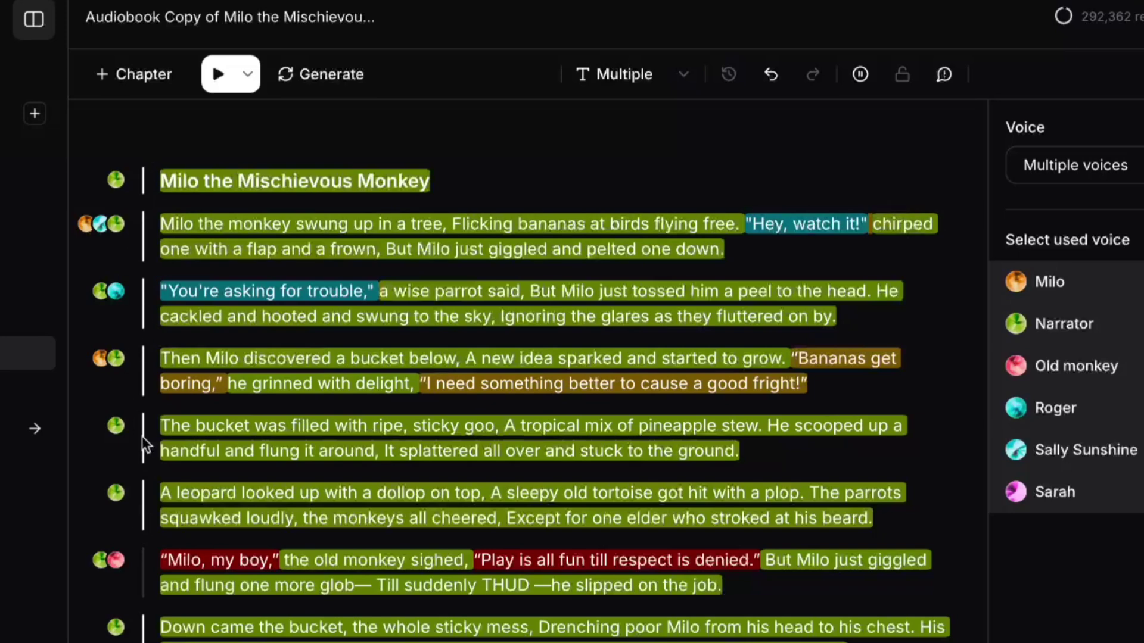
scroll(142, 567, "down", 2)
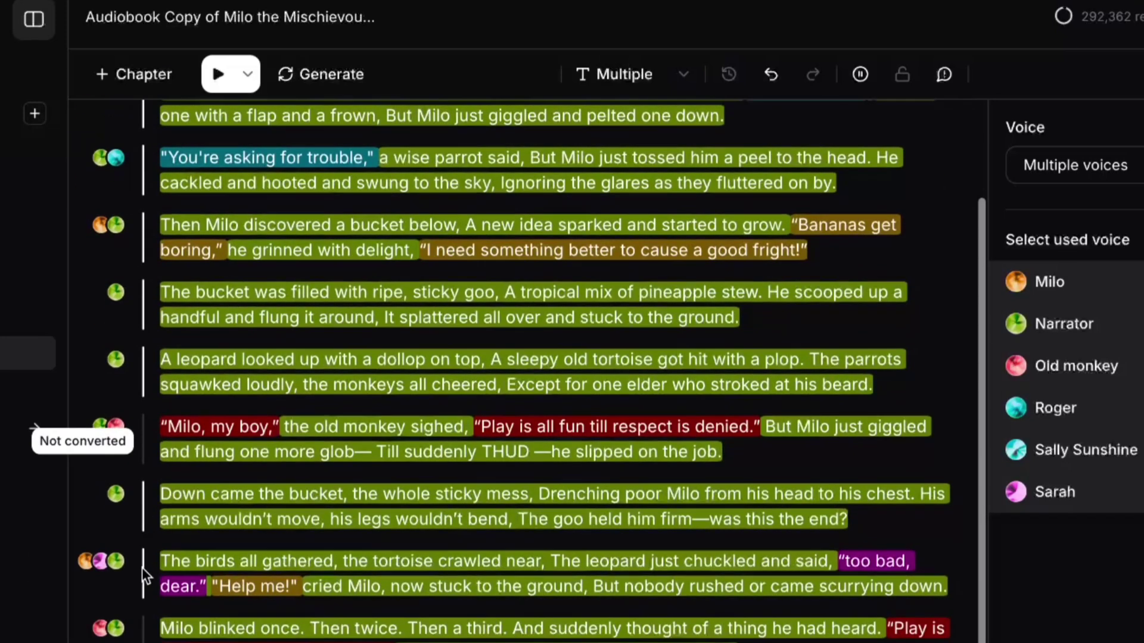
scroll(142, 567, "down", 2)
scroll(161, 595, "down", 1)
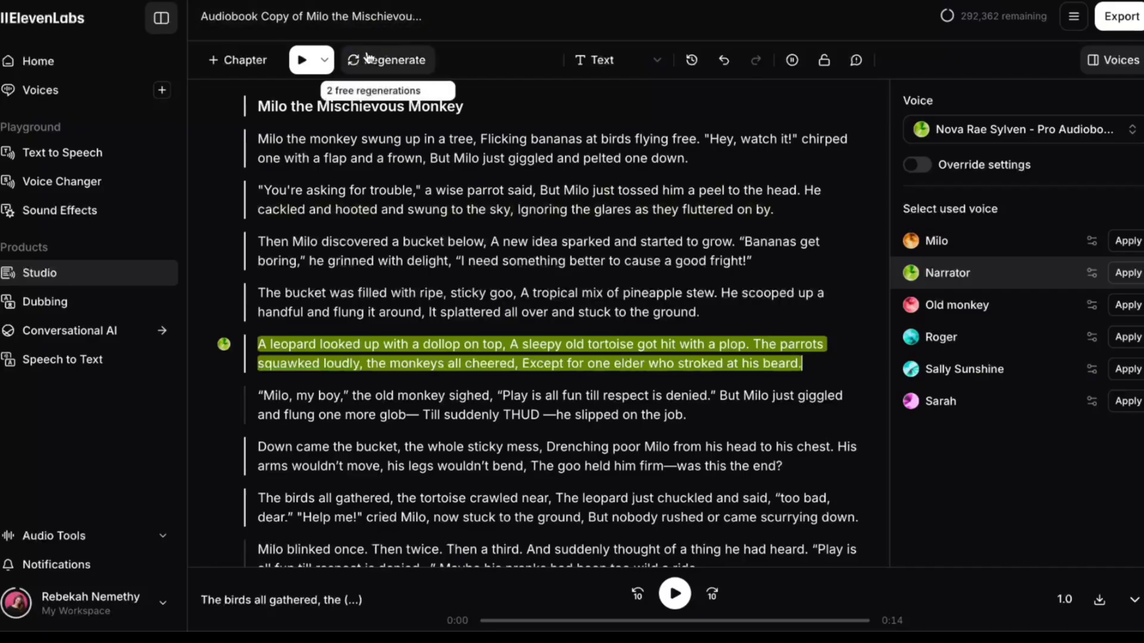
left_click(488, 398)
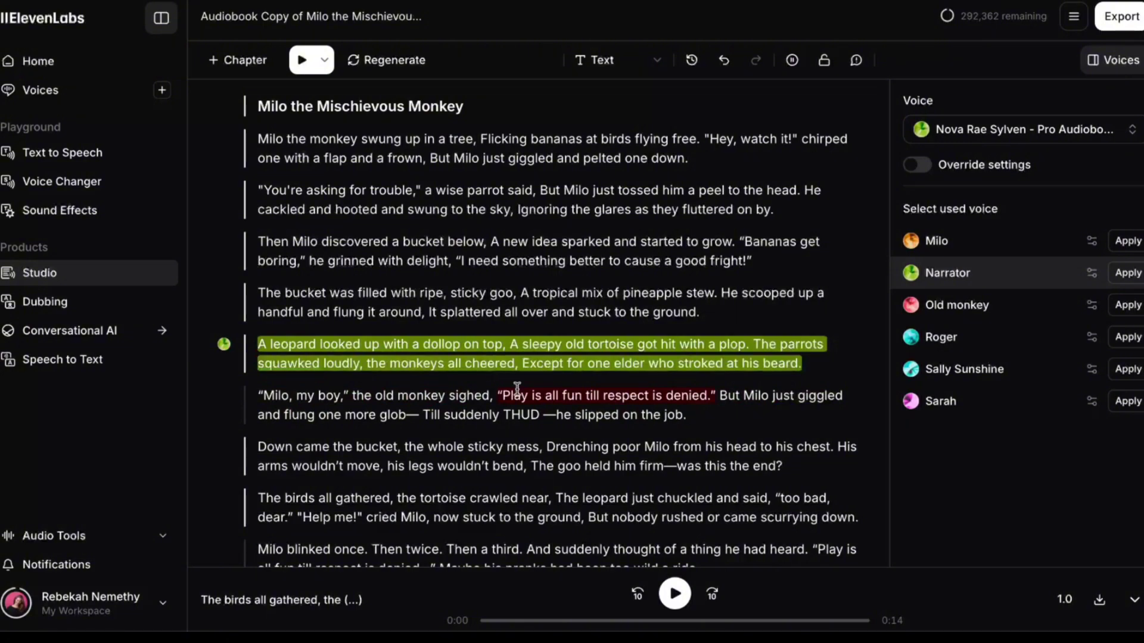
left_click(762, 407)
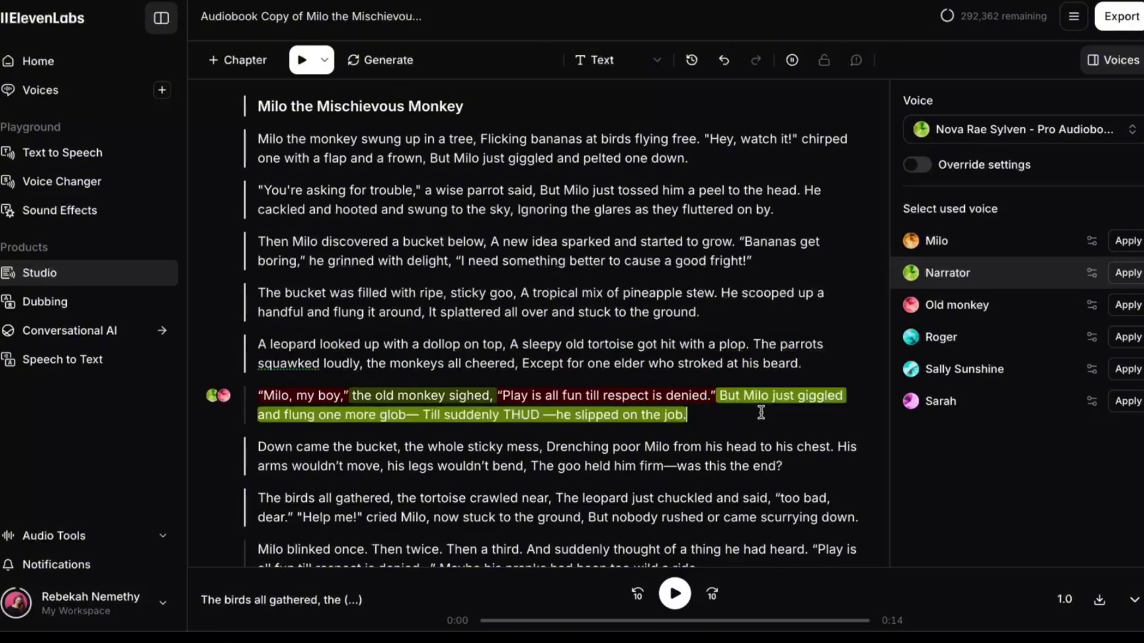
left_click(815, 370)
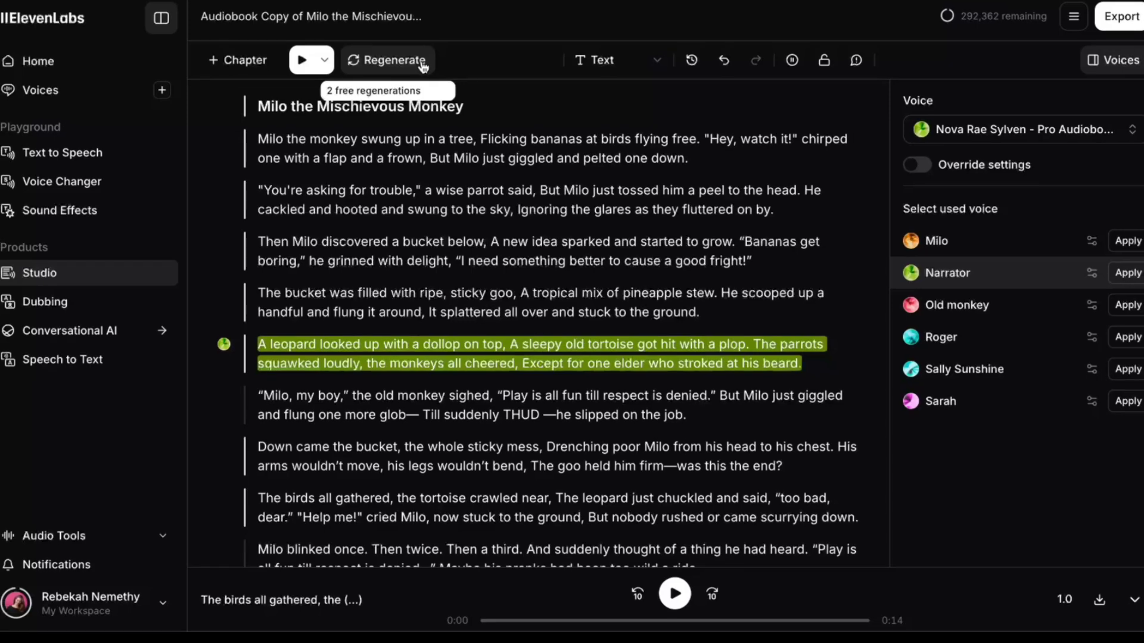
left_click(765, 462)
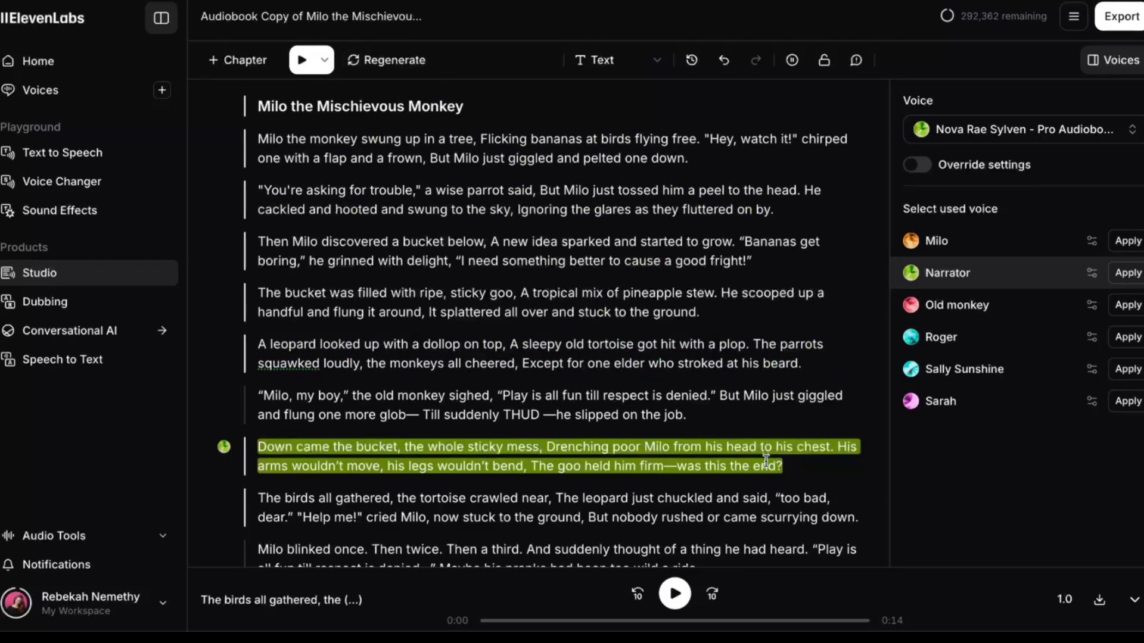
scroll(777, 506, "down", 3)
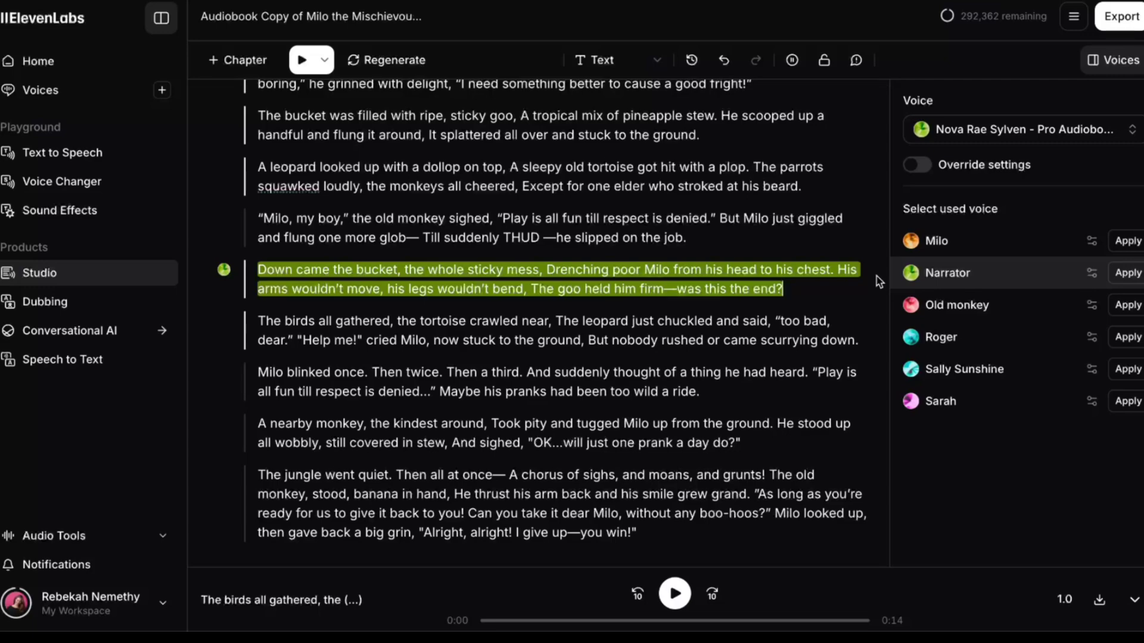
Step: View the export options and the available playback speeds for the generated audio
left_click(1123, 18)
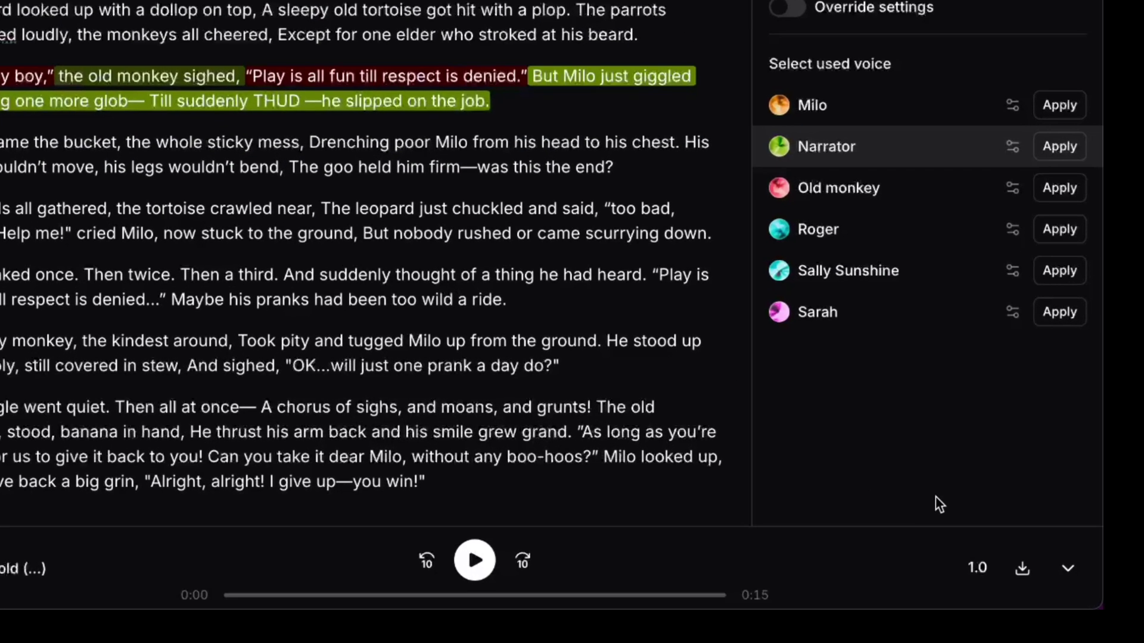
left_click(977, 568)
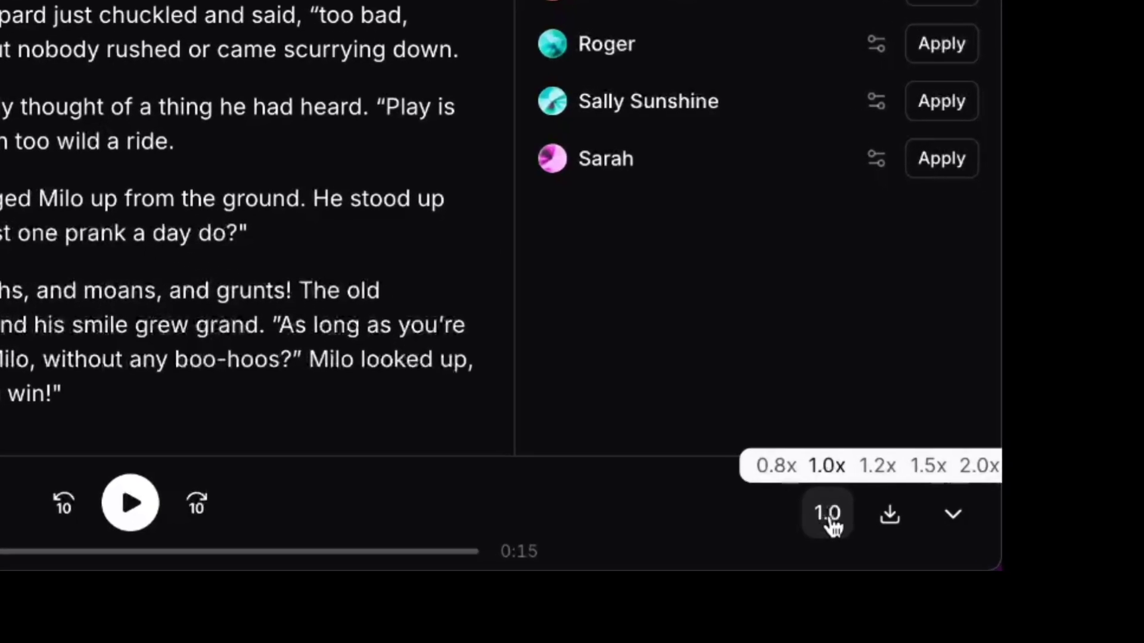
left_click(821, 343)
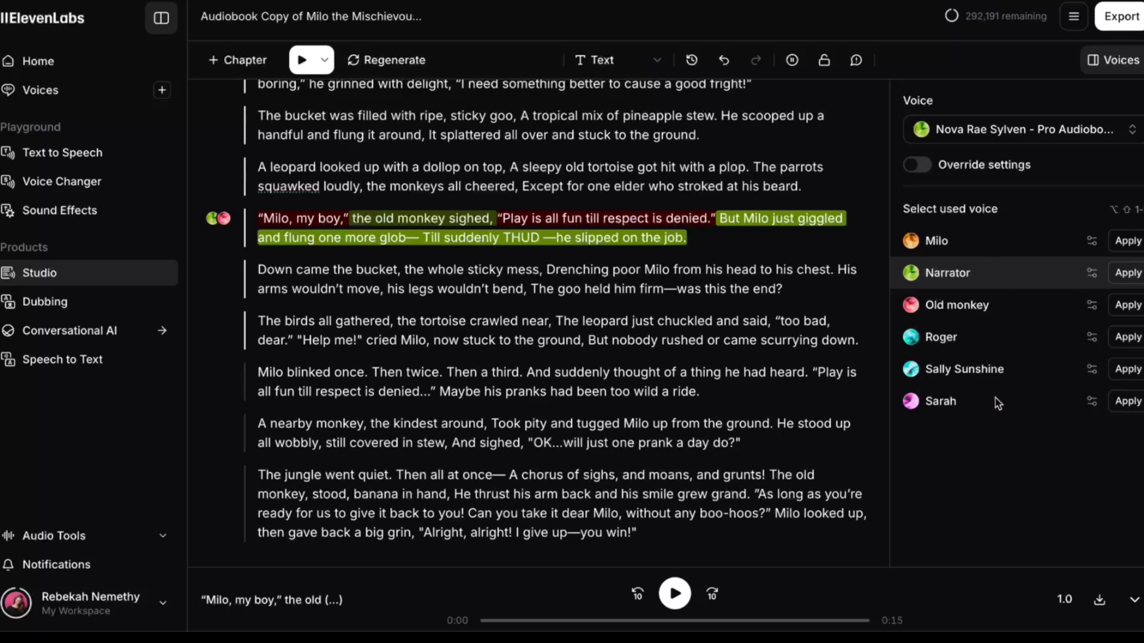
Step: Give the Roger voice the alias Parrot 2 and review its volume, speed, stability and similarity settings
left_click(1091, 338)
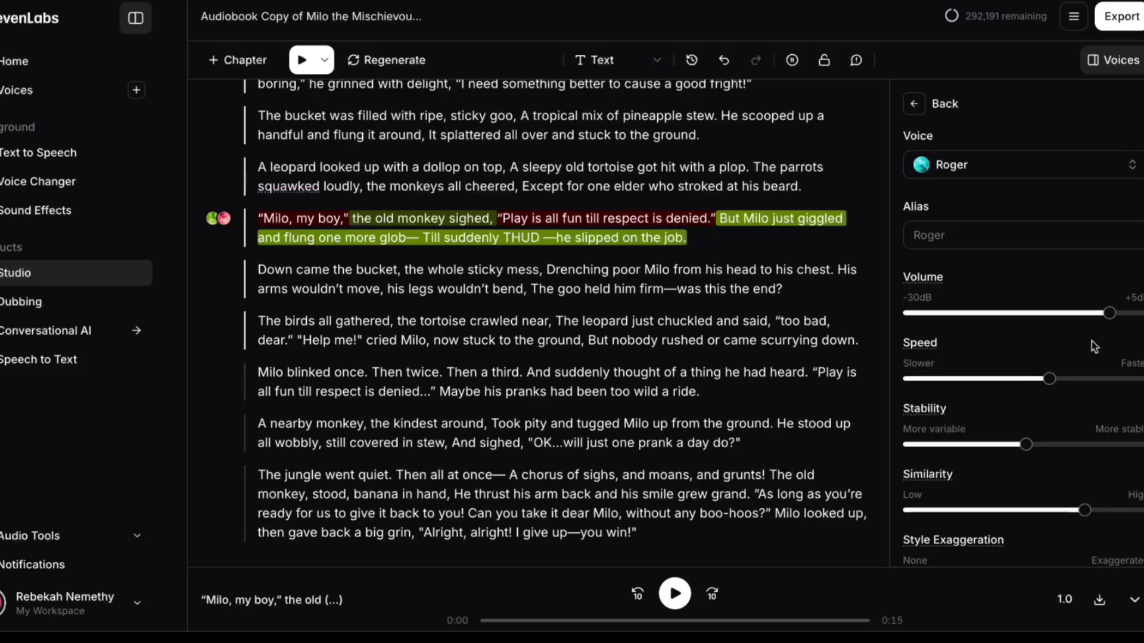
left_click(948, 238)
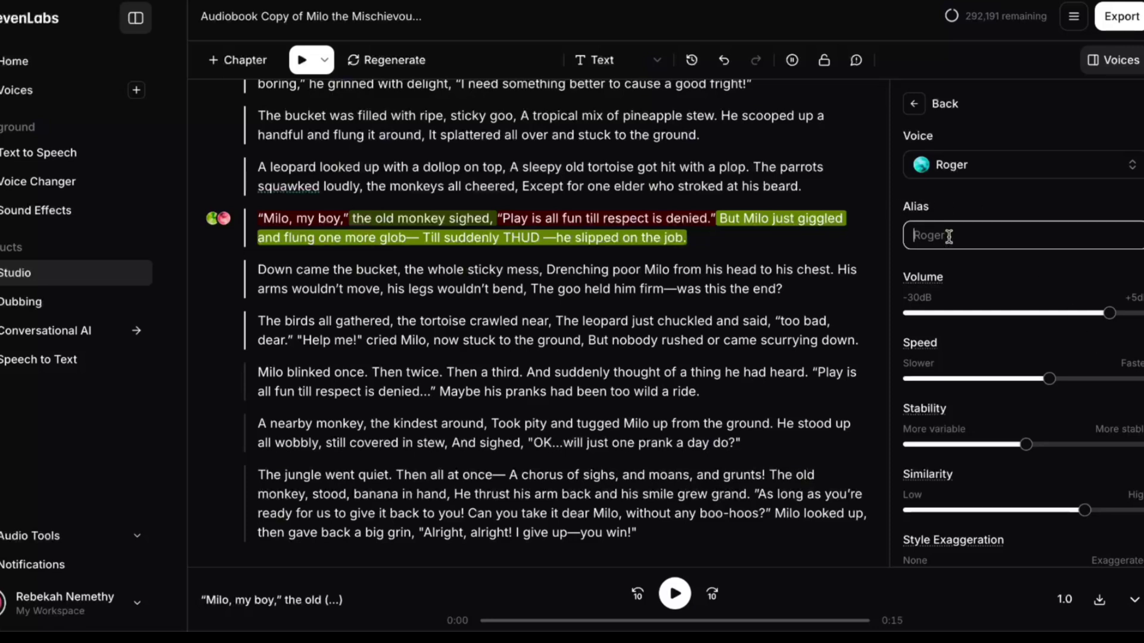
type("Parrot 2")
left_click(929, 105)
left_click(1091, 334)
left_click(975, 241)
scroll(1006, 273, "down", 2)
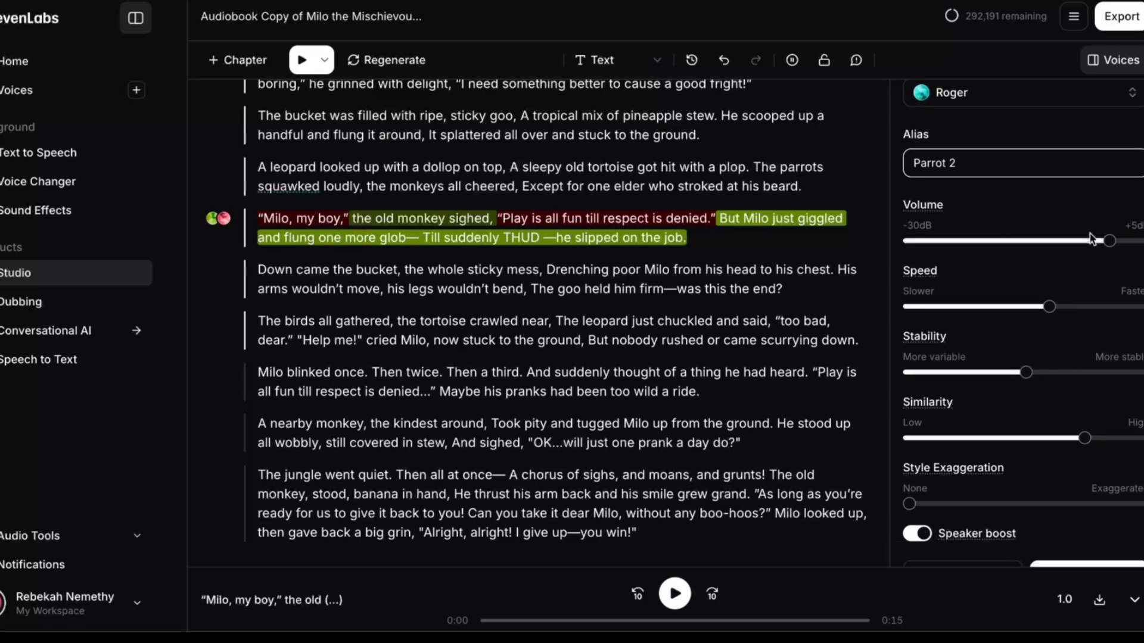
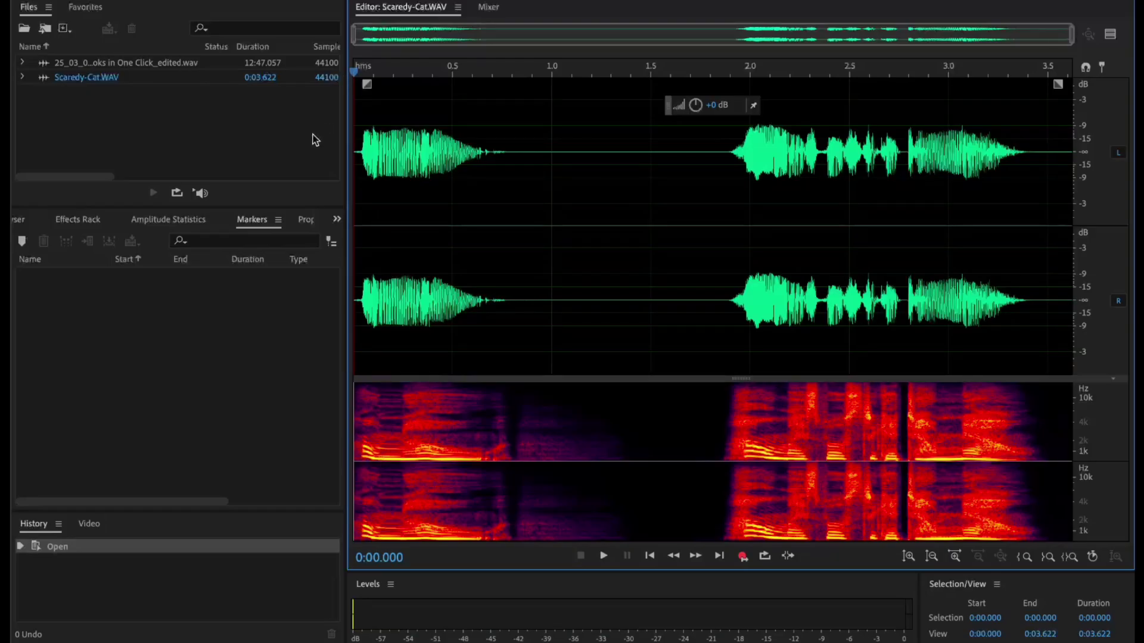
Step: Play the Scaredy-Cat.WAV recording in Adobe Audition, play the "How am I supposed to get down now?" conversion in Voice Changer history, and return to Studio
key("space")
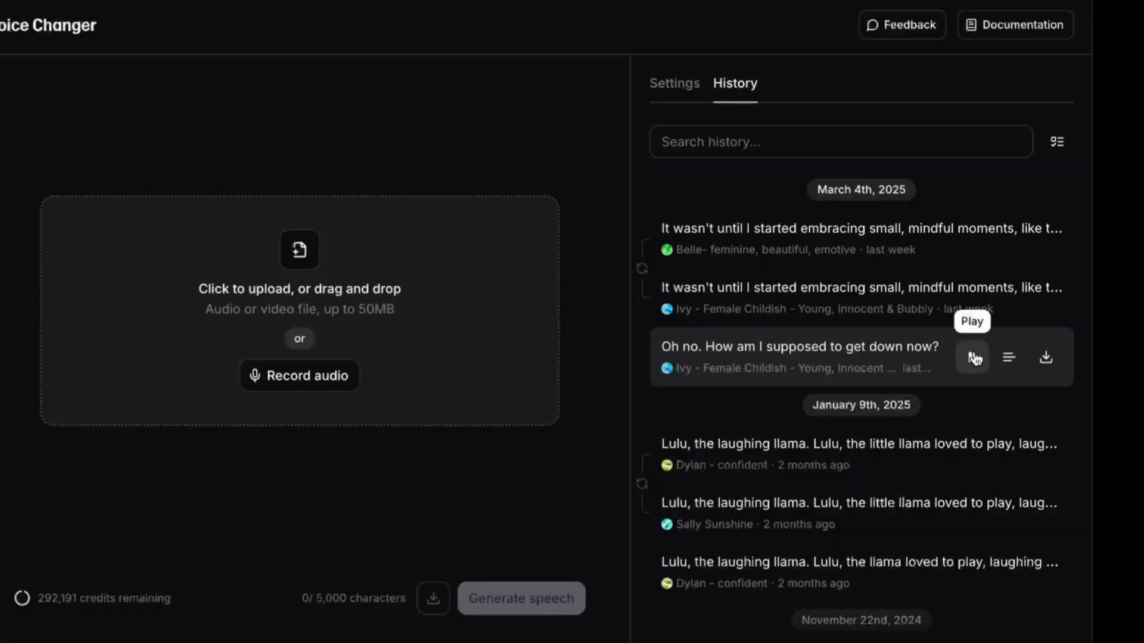
left_click(973, 357)
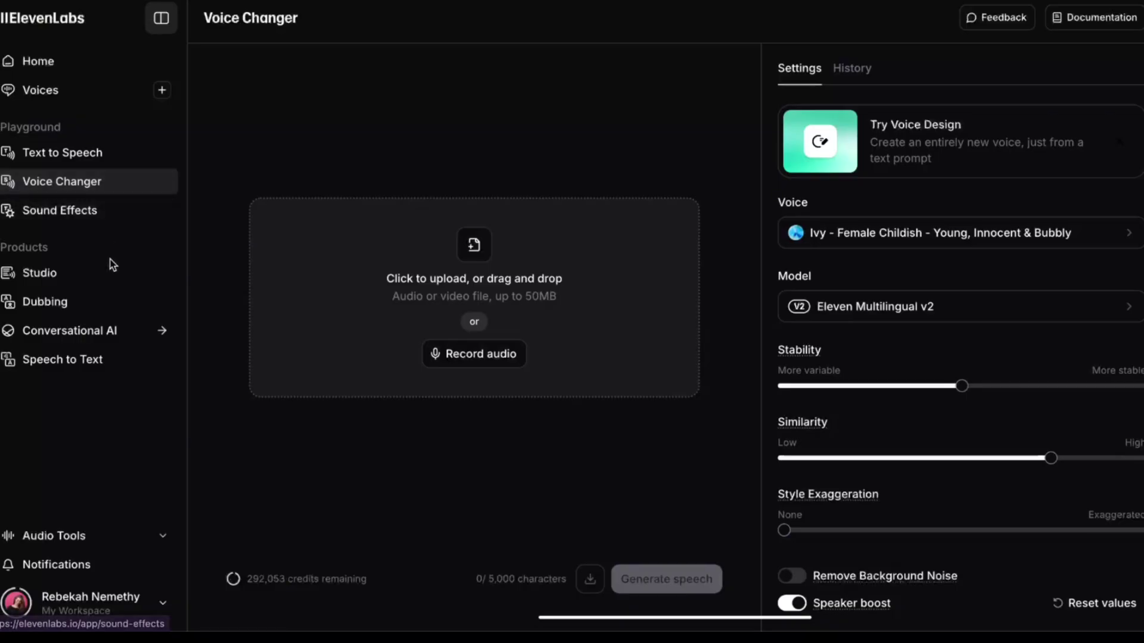
left_click(109, 278)
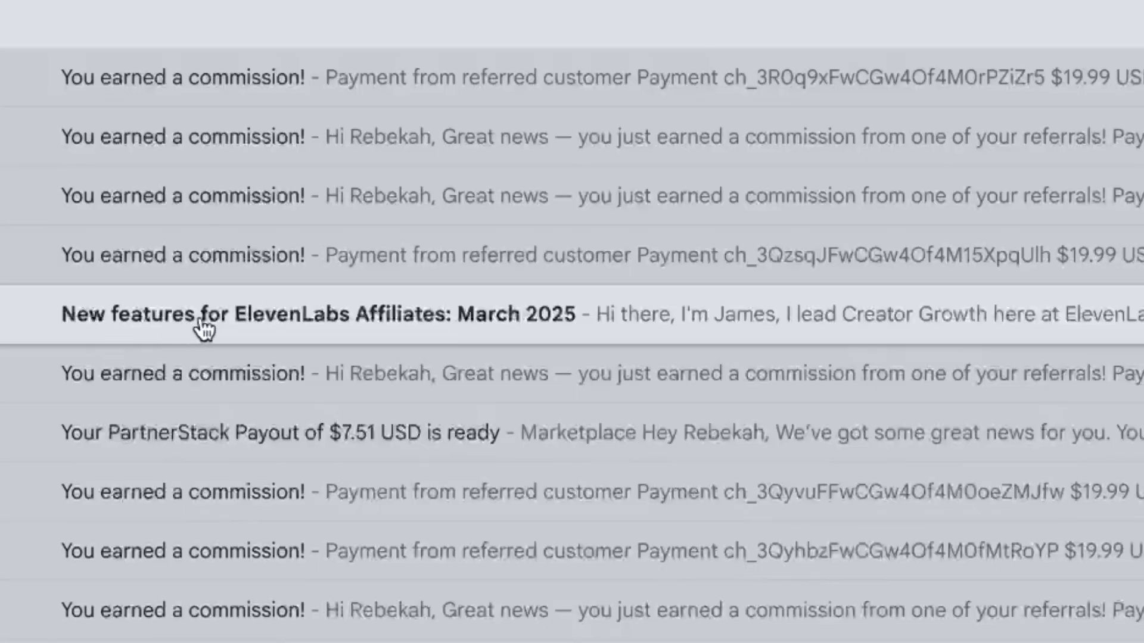
Step: Open the email "New features for ElevenLabs Affiliates: March 2025" and read about Scribe and the Spotify audiobook partnership
left_click(550, 340)
scroll(490, 247, "down", 15)
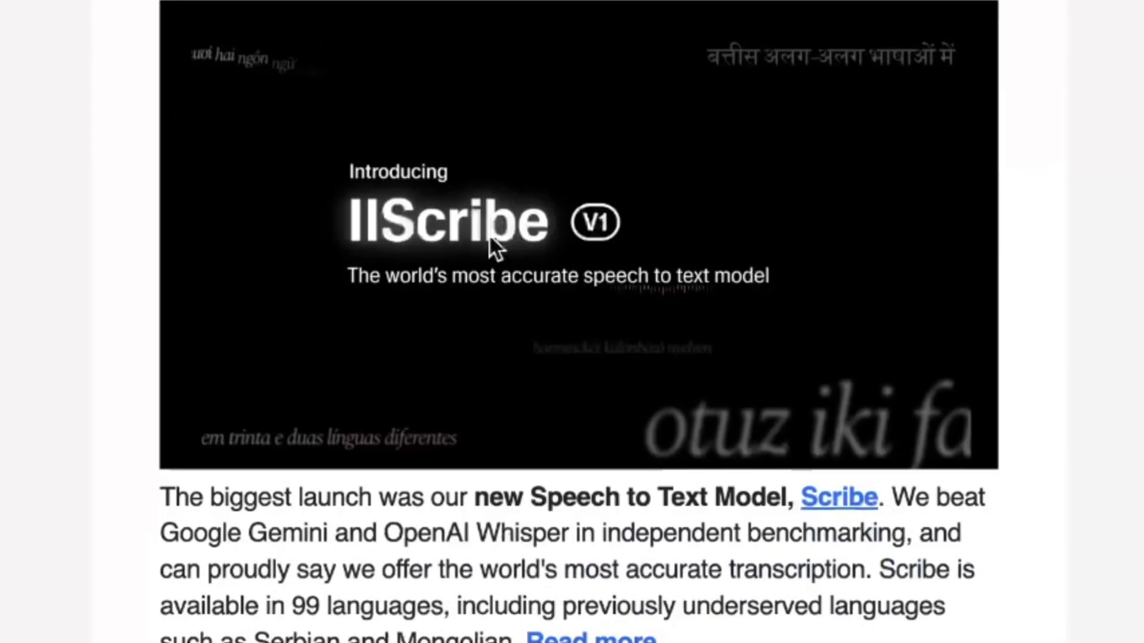
scroll(490, 237, "down", 6)
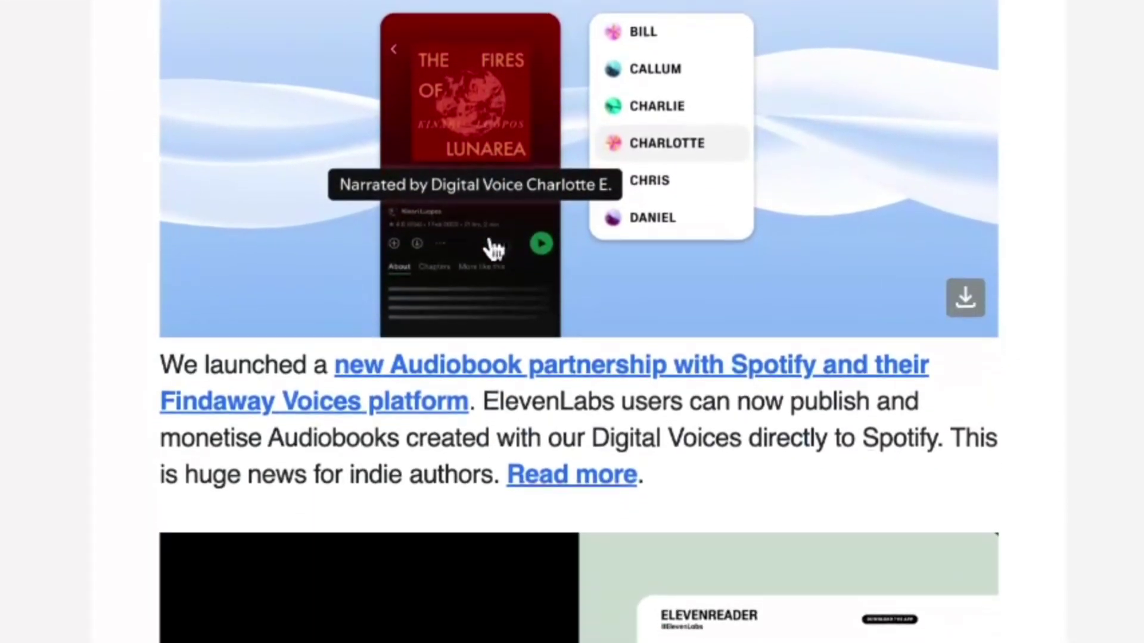
scroll(895, 274, "down", 10)
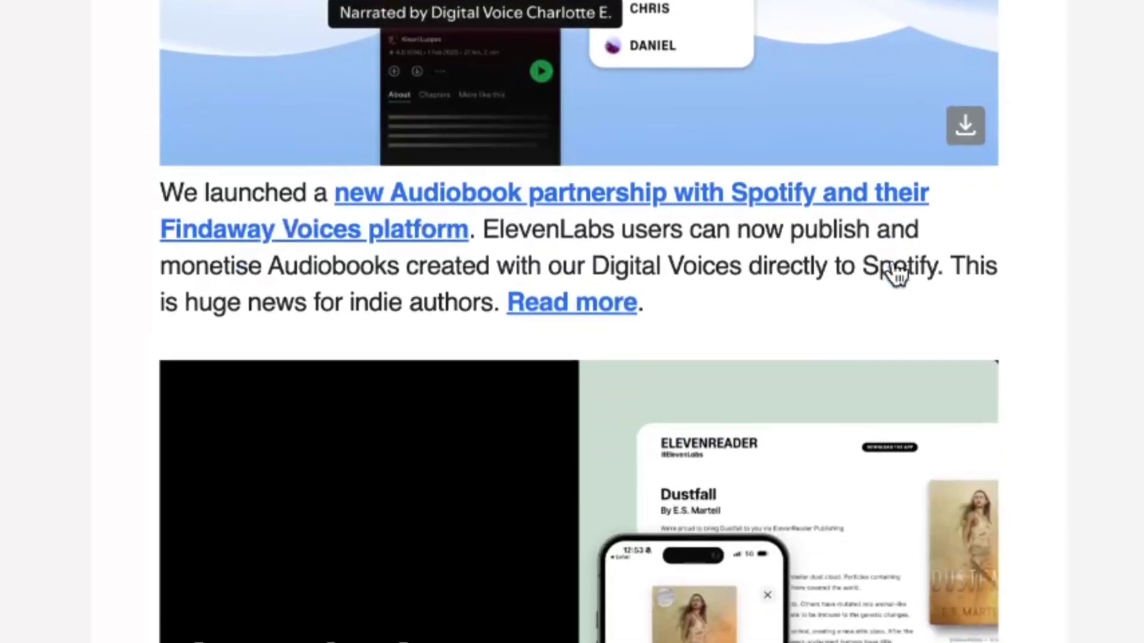
scroll(896, 244, "down", 2)
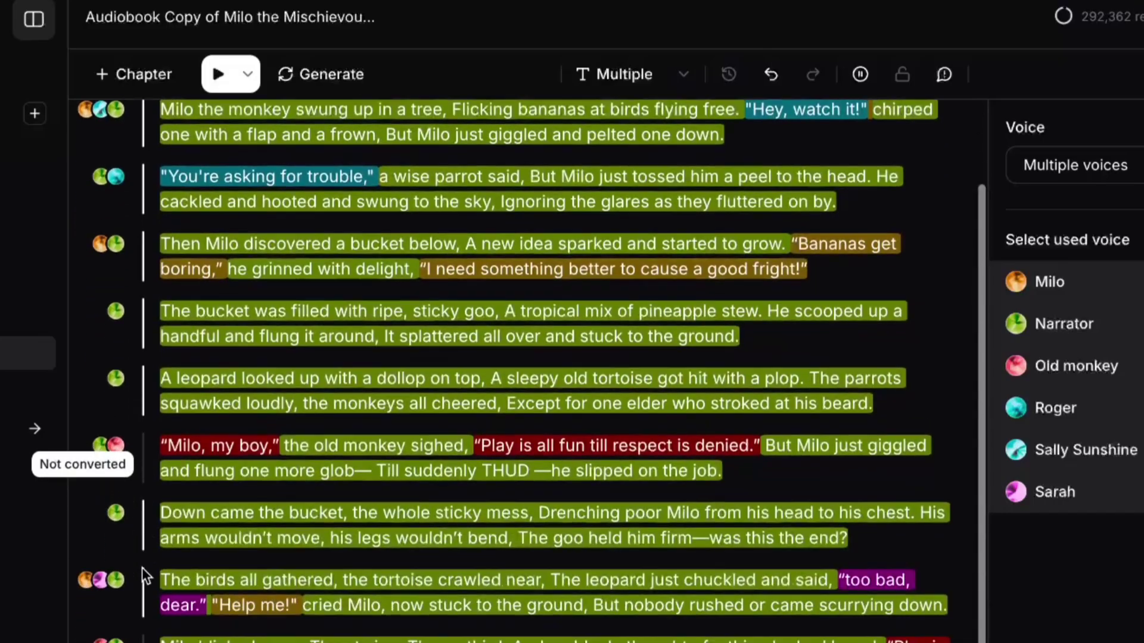
Step: Browse the ElevenReader mobile app's home page and open its Explore section
scroll(142, 567, "down", 3)
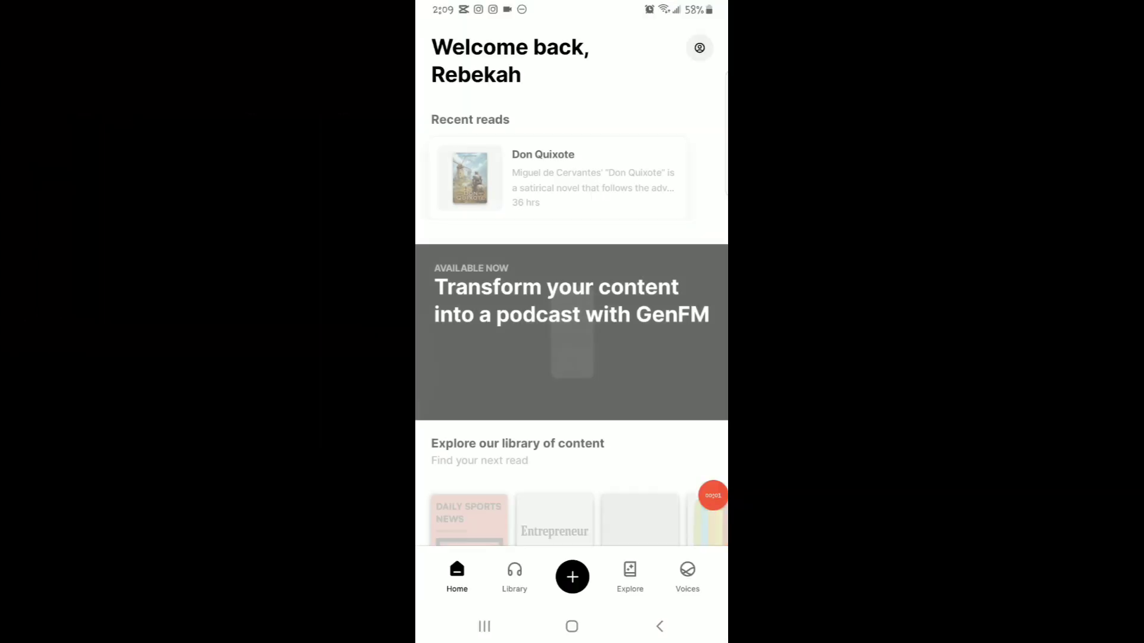
scroll(572, 298, "down", 5)
scroll(572, 298, "down", 3)
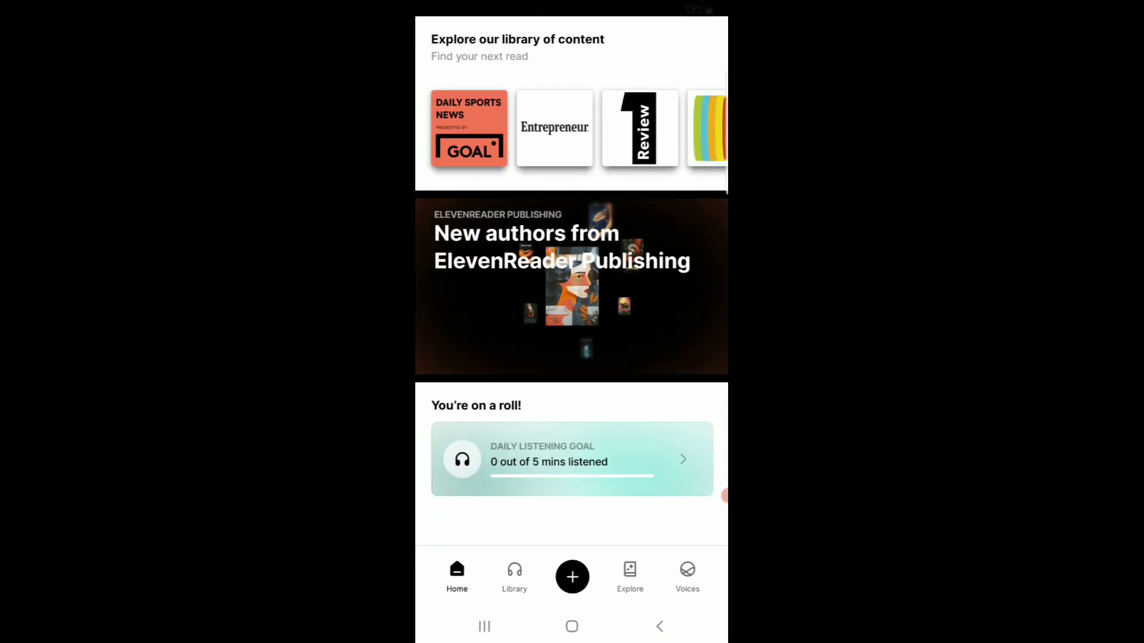
left_click(630, 575)
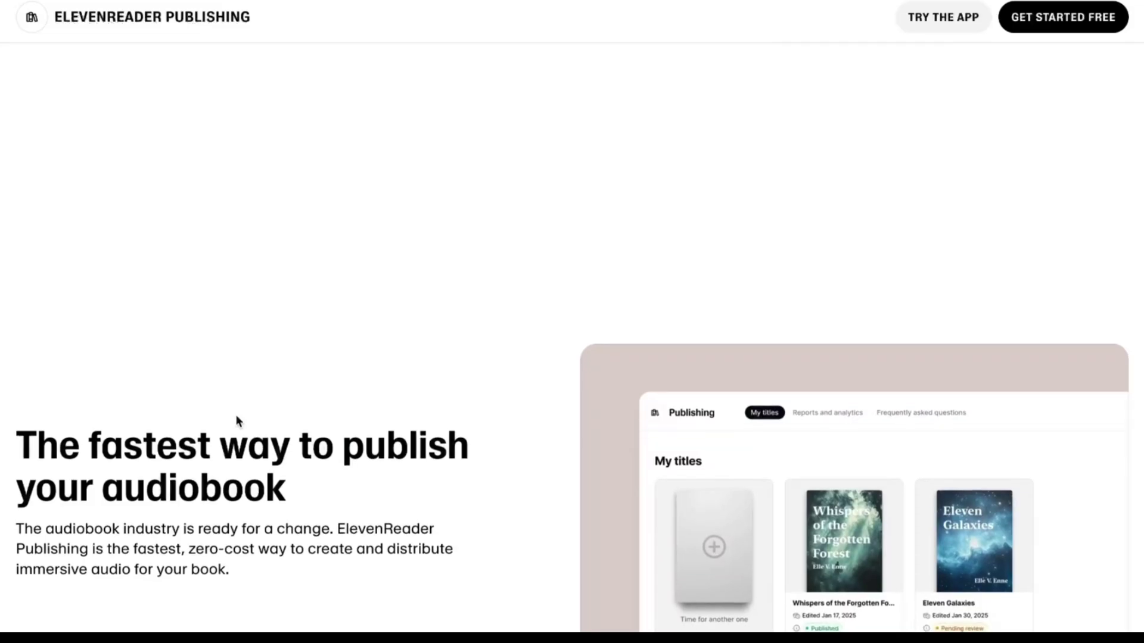
Step: Read the "Earn your share with ElevenLabs" terms on the ElevenReader Publishing site, highlighting the per-listener payment and minimum listening time
scroll(237, 420, "down", 3)
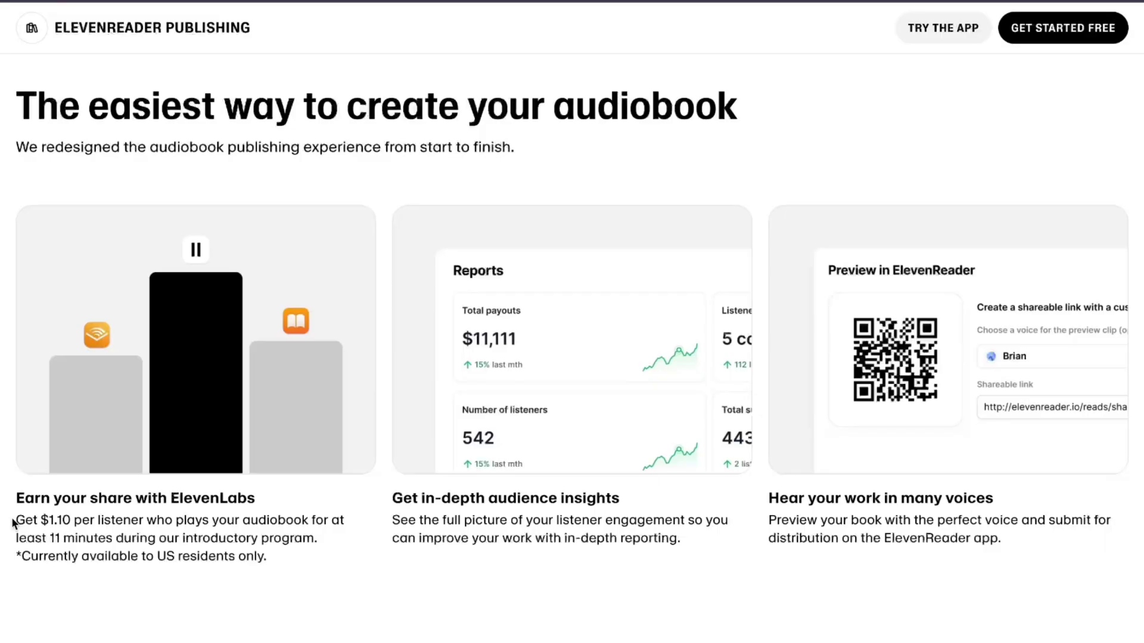
left_click_drag(15, 508, 359, 511)
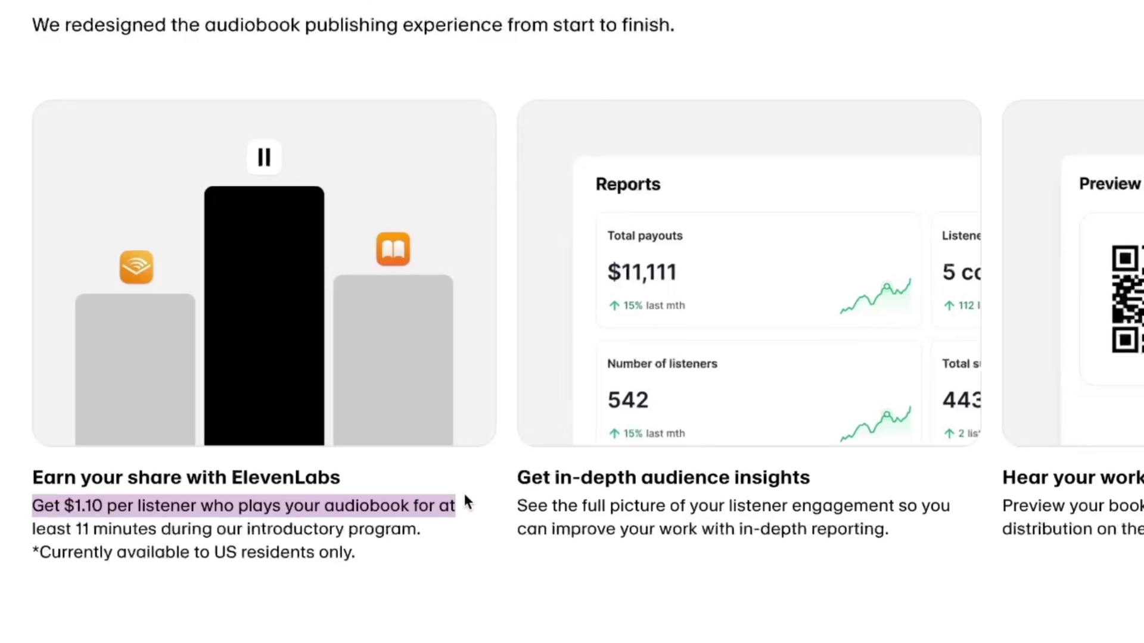
left_click_drag(33, 529, 72, 529)
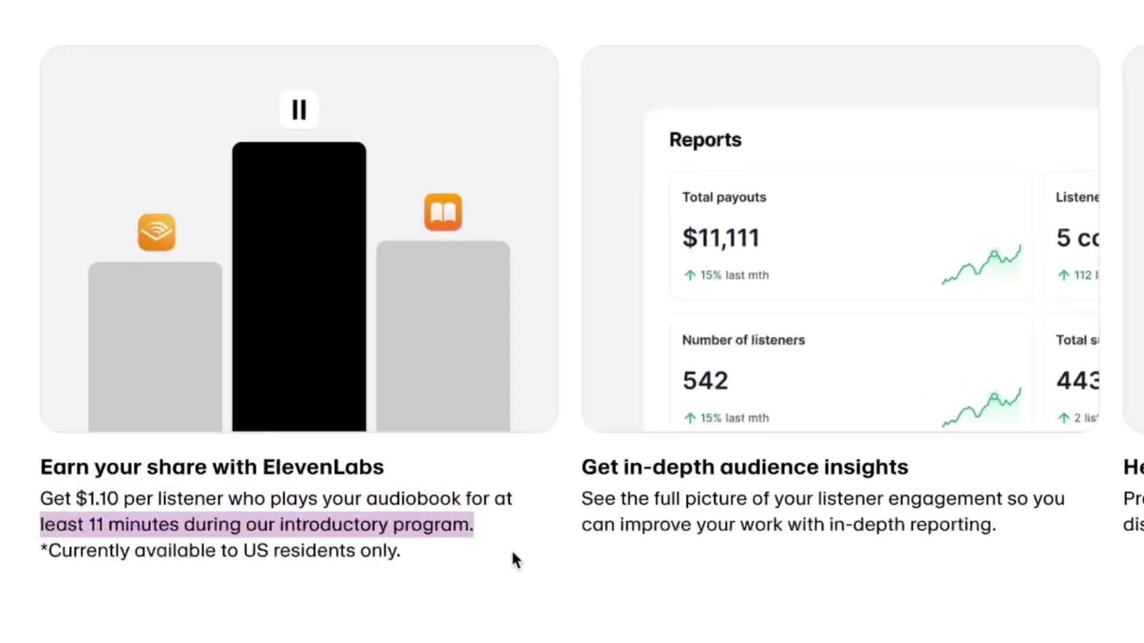
left_click(490, 554)
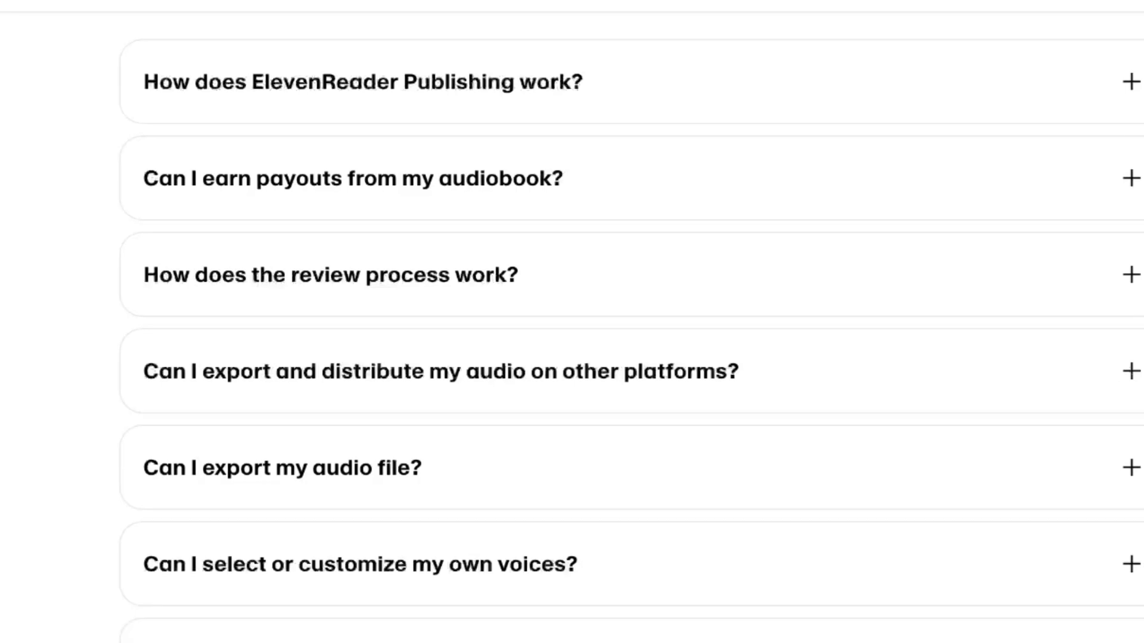
Step: Read the FAQ answer on earning audiobook payouts, highlight the compensation sentence, and open the publishing payment terms
left_click(456, 177)
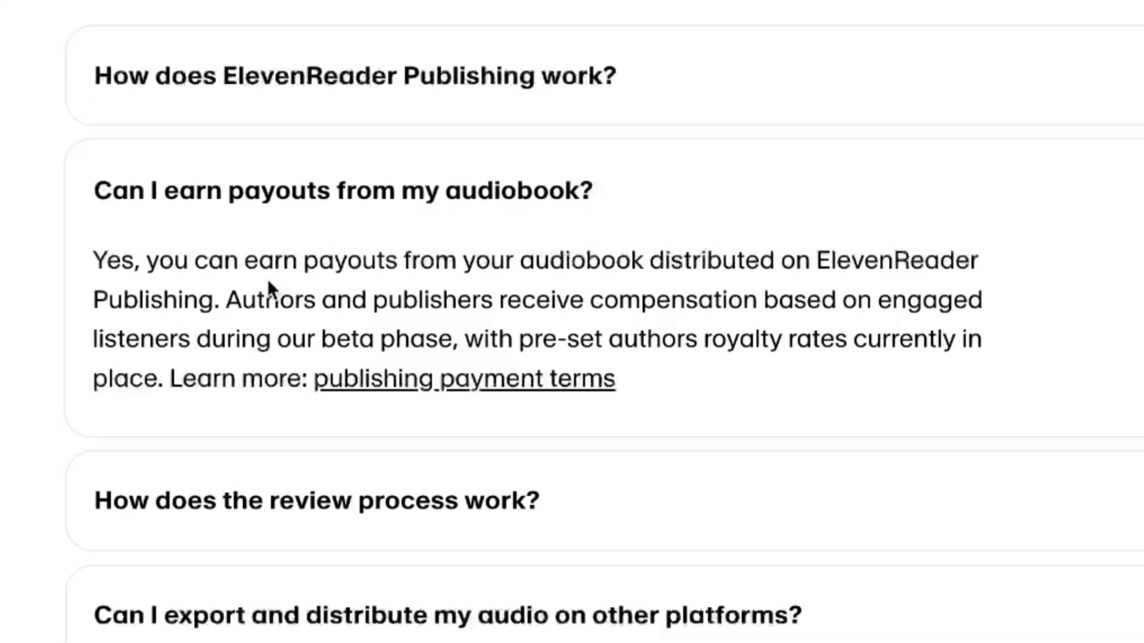
left_click_drag(226, 300, 415, 325)
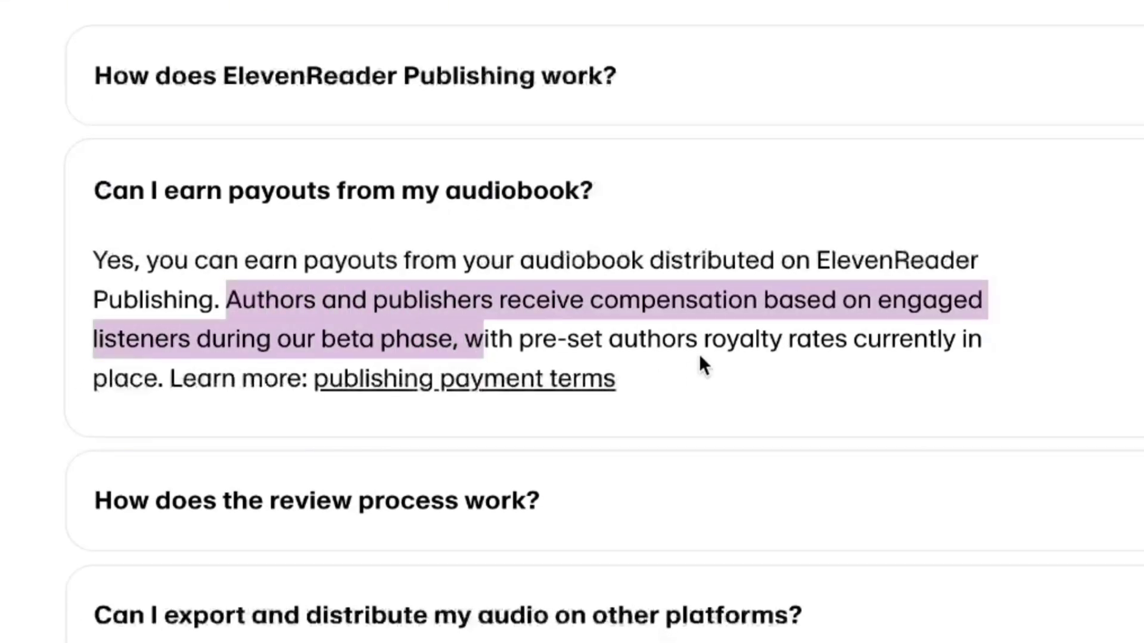
left_click(873, 409)
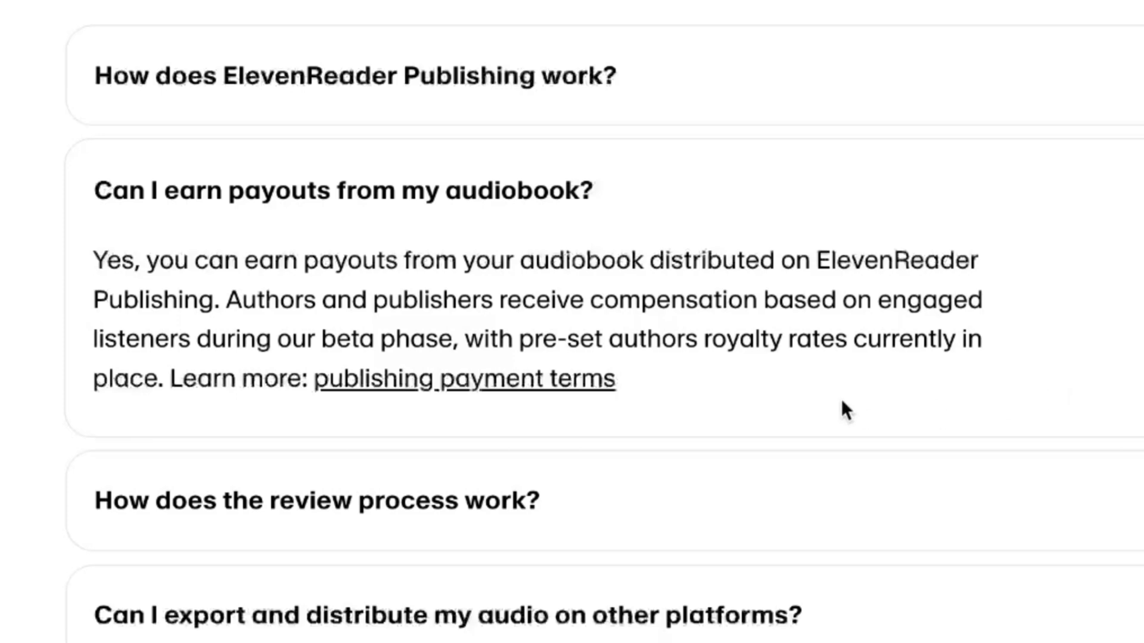
left_click(600, 387)
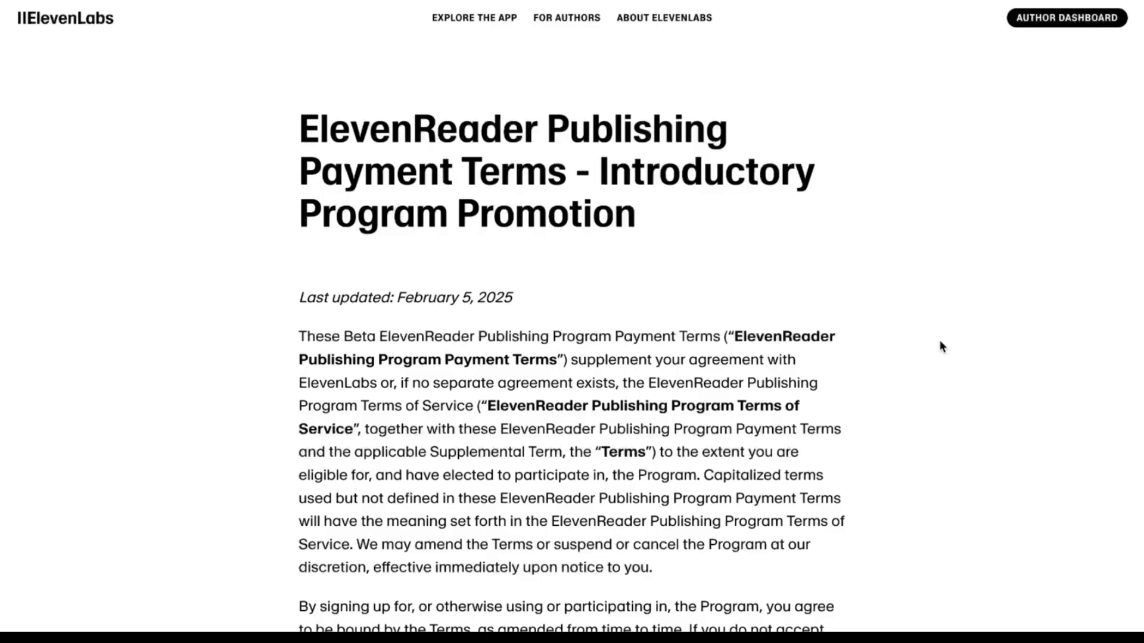
left_click_drag(643, 187, 702, 215)
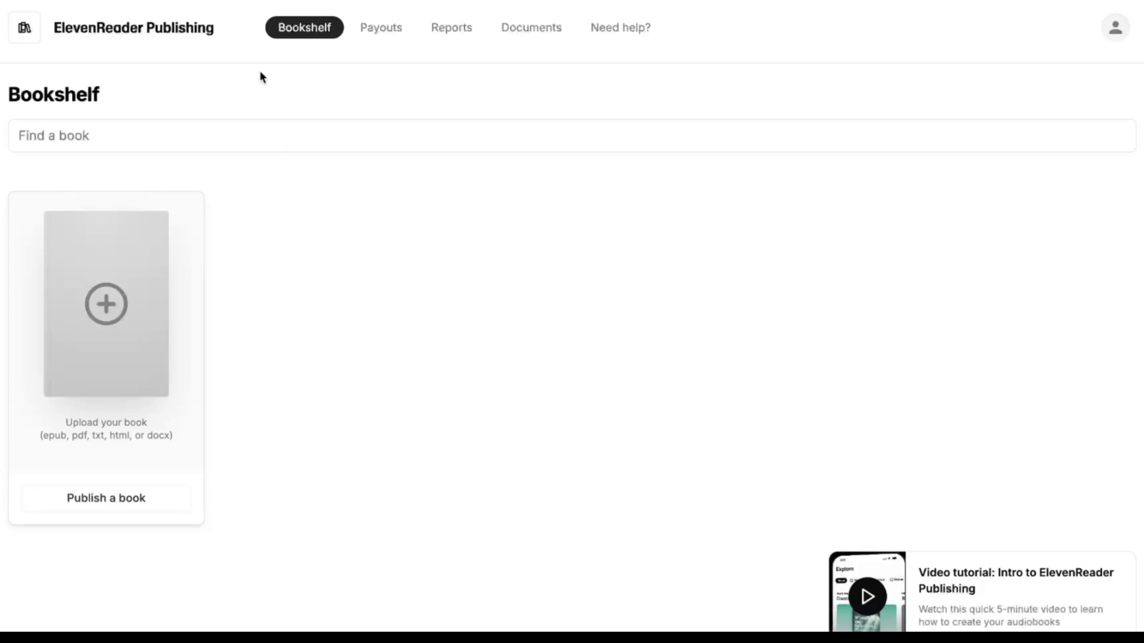
Step: Examine the ElevenReader Publishing reports, including total users, listening duration, engaged users and the listener engagement explanation, alongside the audience insights description
left_click(459, 36)
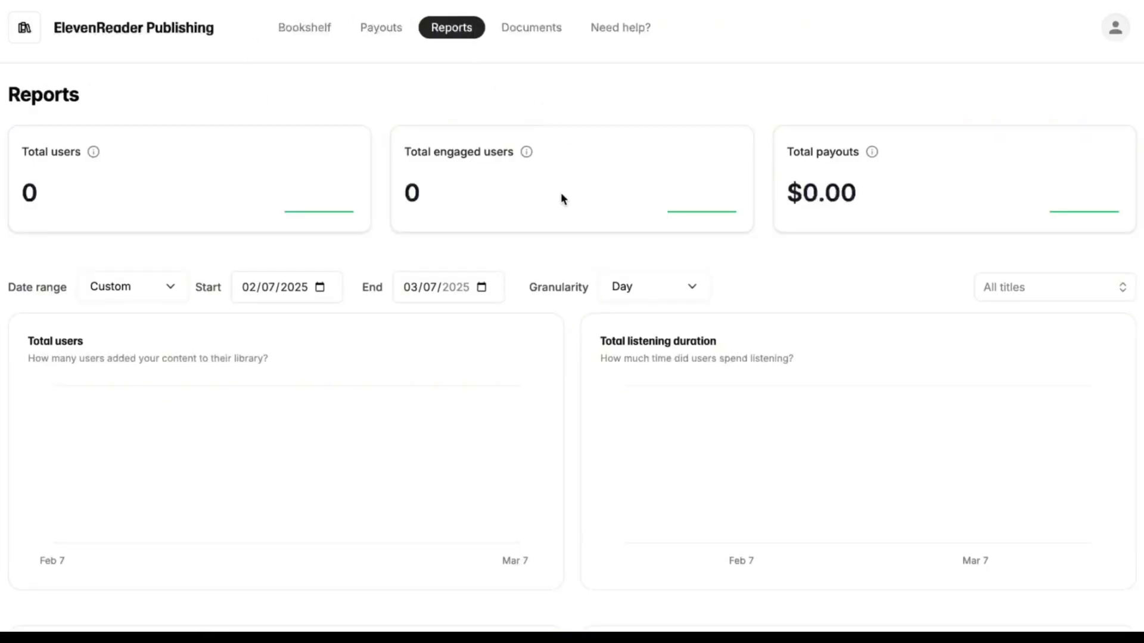
scroll(560, 198, "down", 2)
scroll(560, 203, "down", 3)
scroll(560, 202, "down", 1)
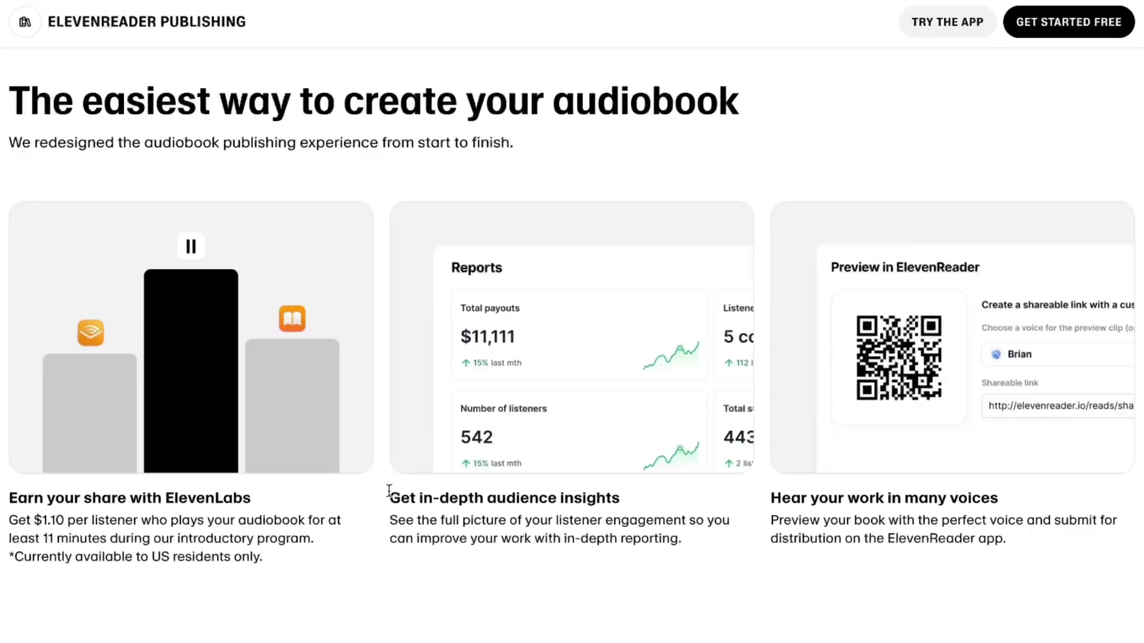
left_click_drag(389, 498, 621, 497)
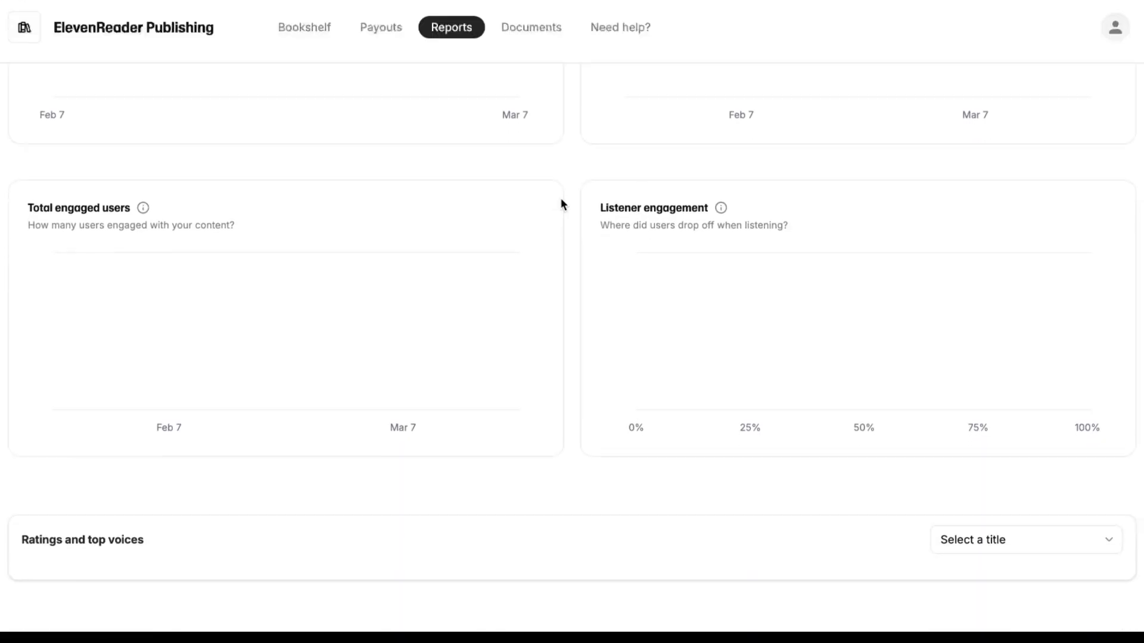
scroll(560, 197, "up", 3)
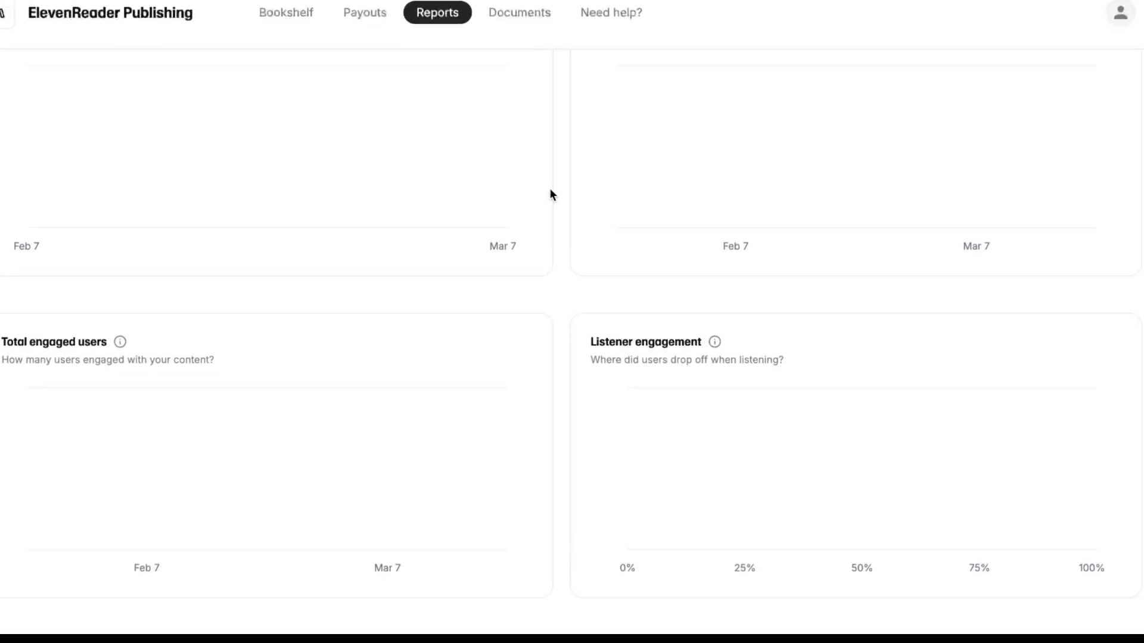
mouse_move(717, 343)
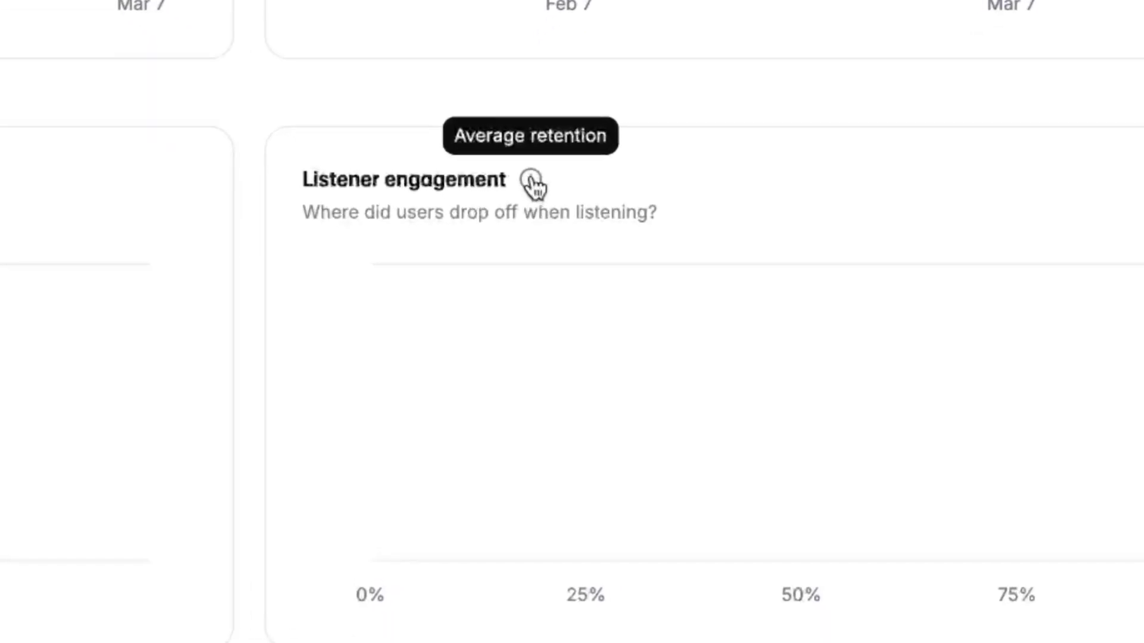
mouse_move(96, 207)
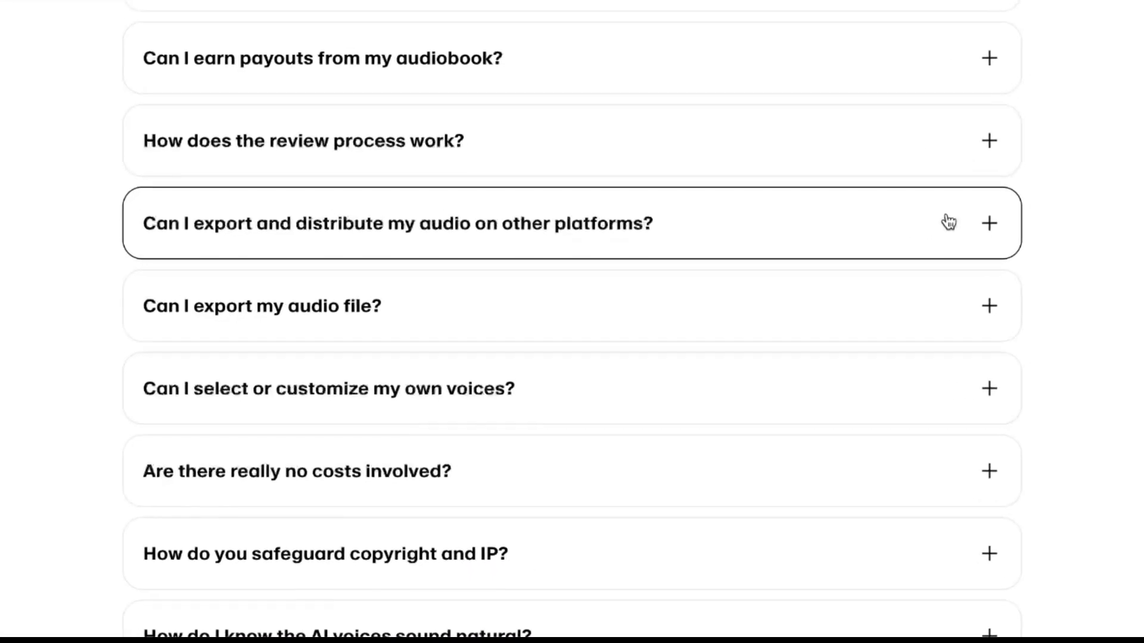
Step: Read the FAQ answer about exporting and distributing audio on other platforms
left_click(947, 225)
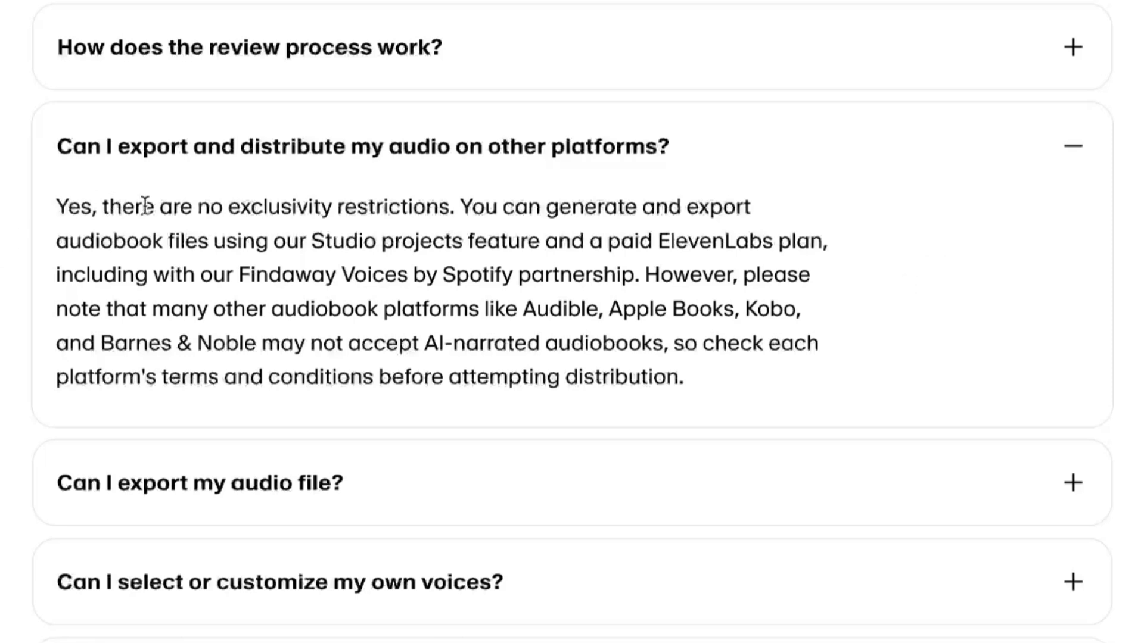
left_click_drag(103, 204, 57, 205)
left_click(914, 196)
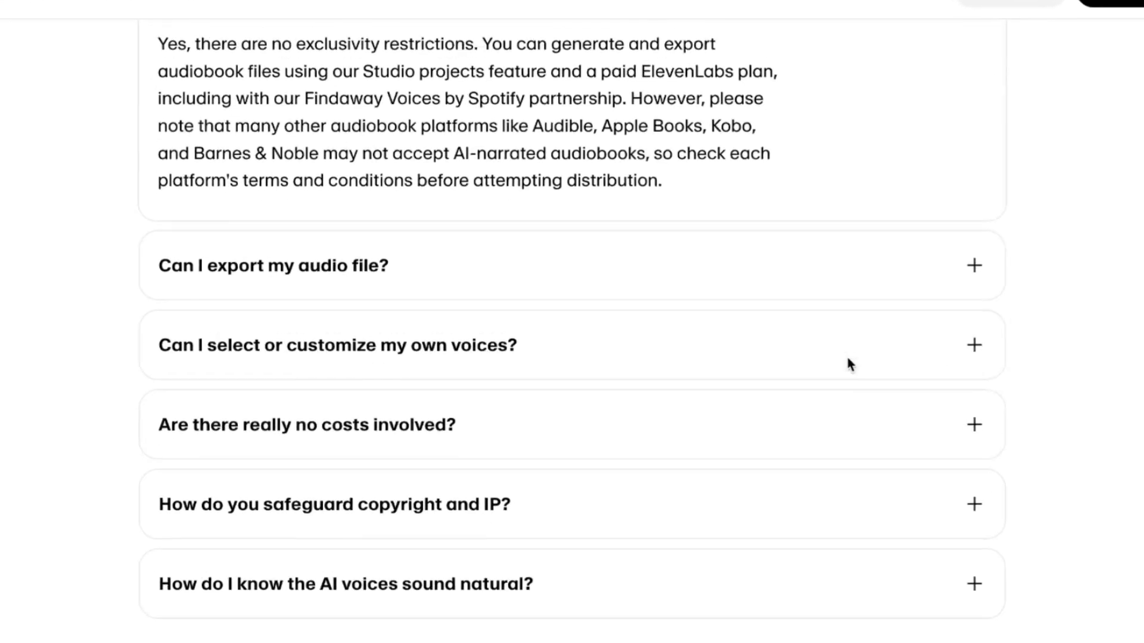
Step: Read the FAQ answer about costs, highlight the clause on unlisting a book, and revisit the publishing overview
left_click(848, 424)
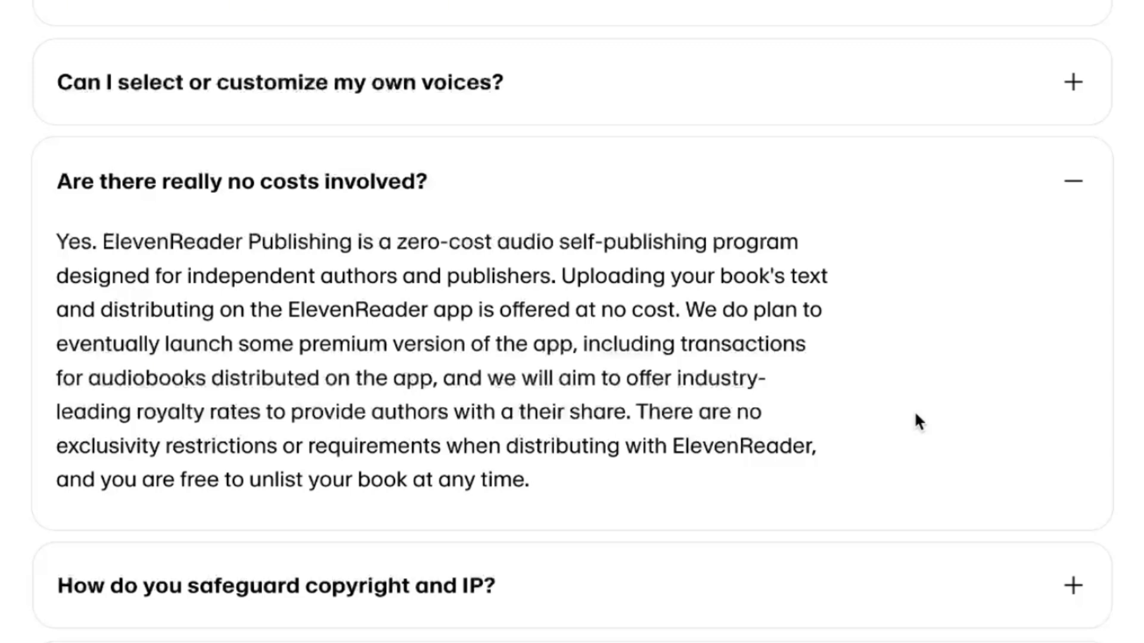
left_click_drag(104, 484, 611, 474)
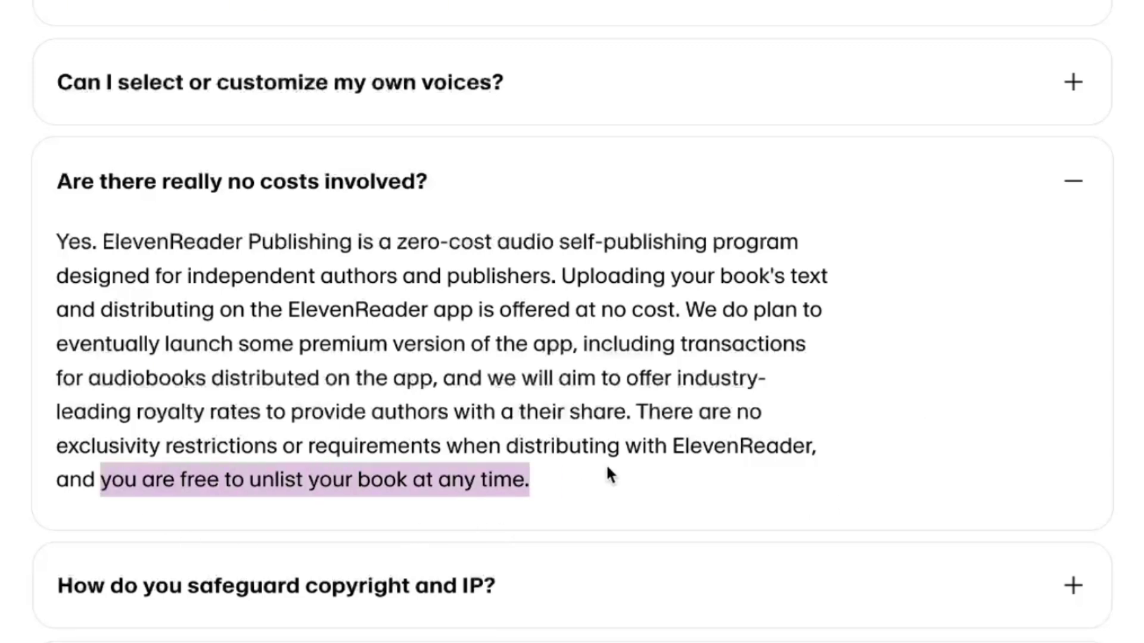
left_click(646, 492)
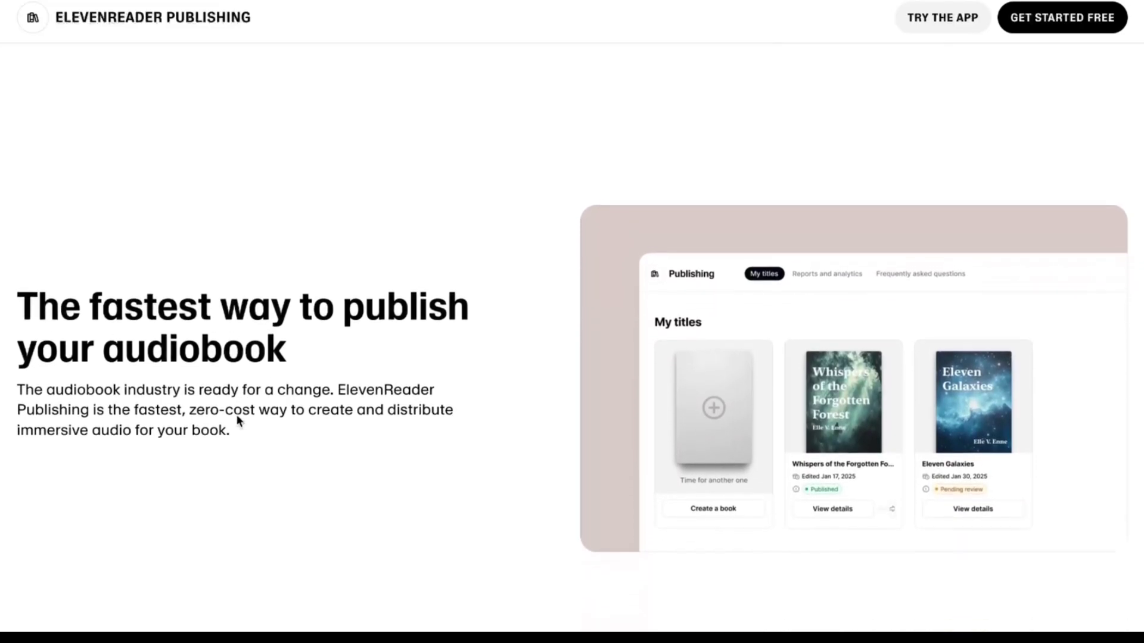
scroll(237, 419, "down", 1)
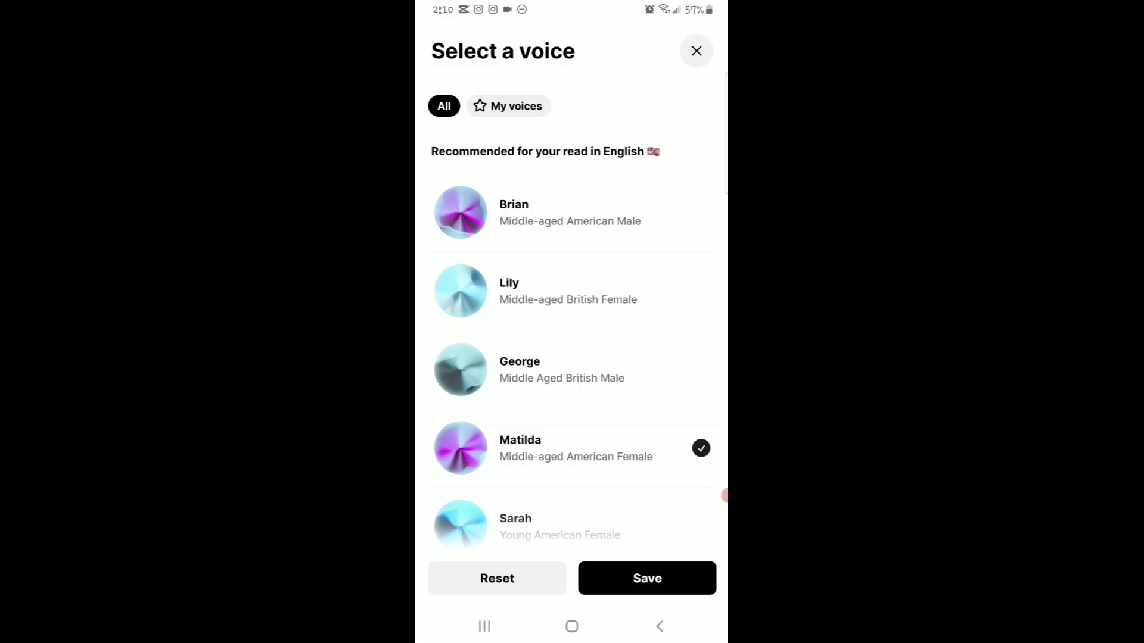
Step: Look through the ElevenReader Publishing page down to the section on upgrading to a premium suite with Studio
scroll(571, 315, "down", 10)
scroll(571, 314, "down", 10)
scroll(571, 314, "down", 10)
scroll(571, 314, "down", 10)
scroll(570, 314, "down", 8)
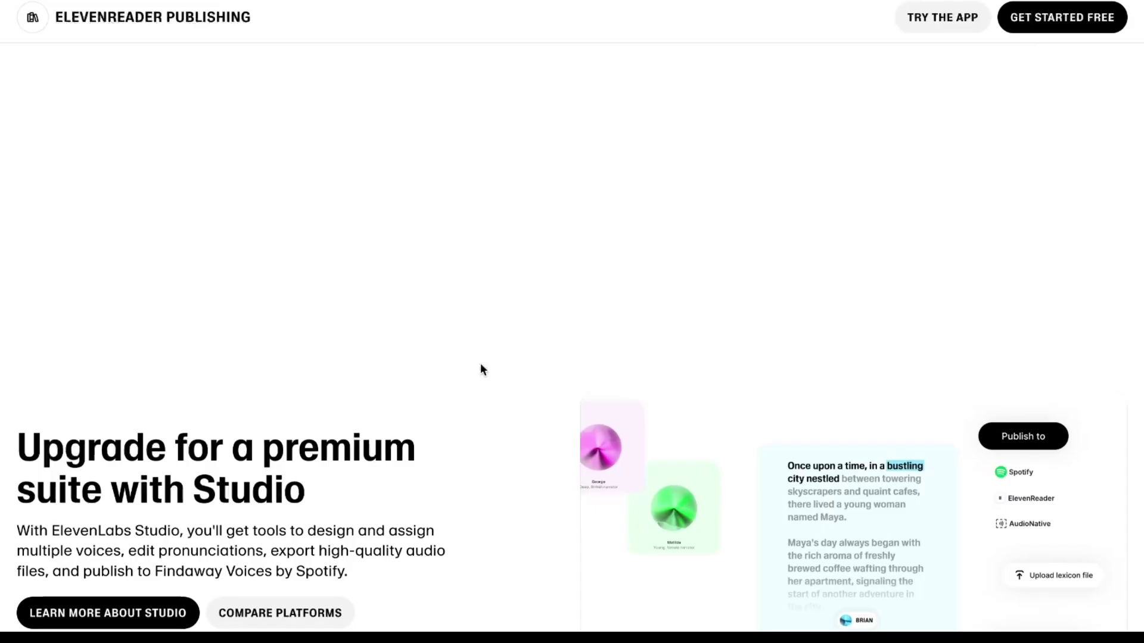
scroll(480, 364, "down", 4)
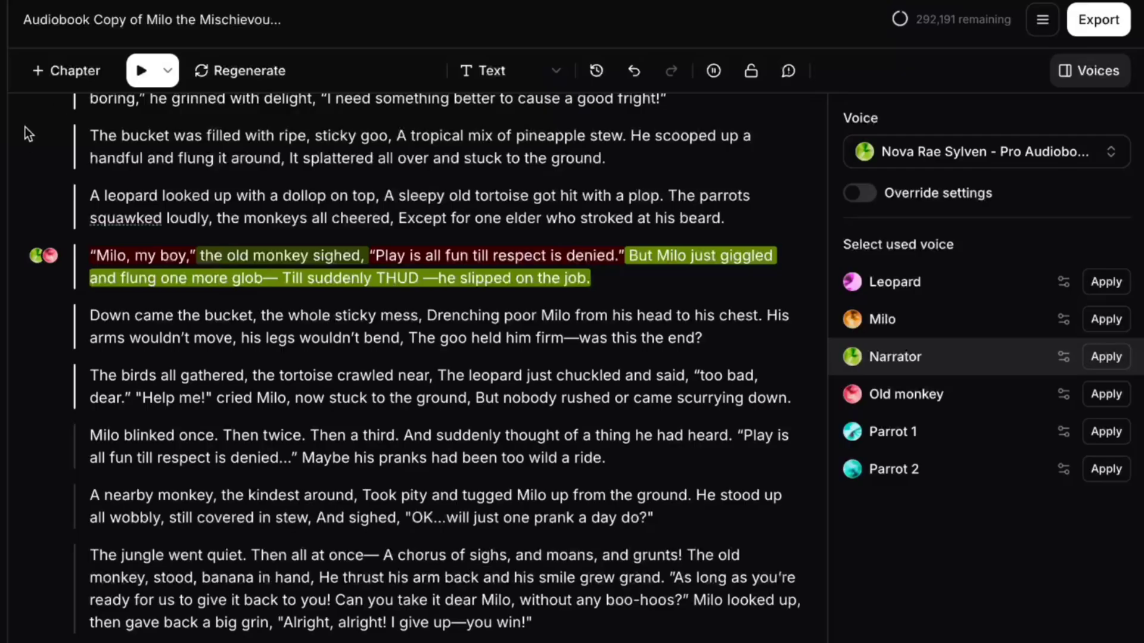
Step: Open the audiobook project's export options and switch to its publishing options
left_click(1098, 21)
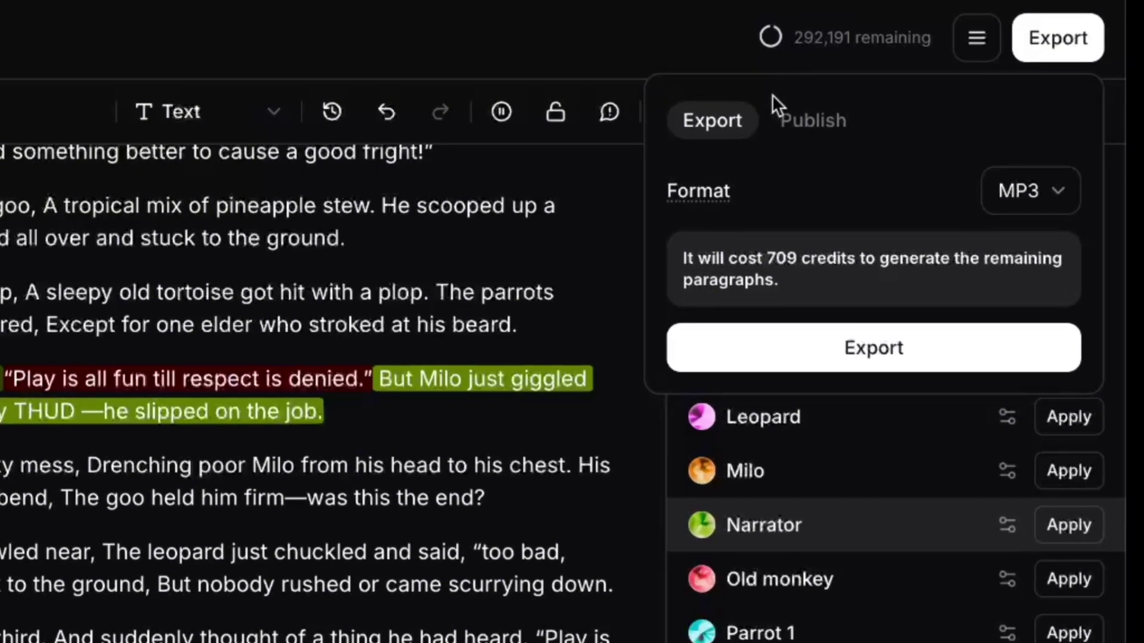
left_click(828, 131)
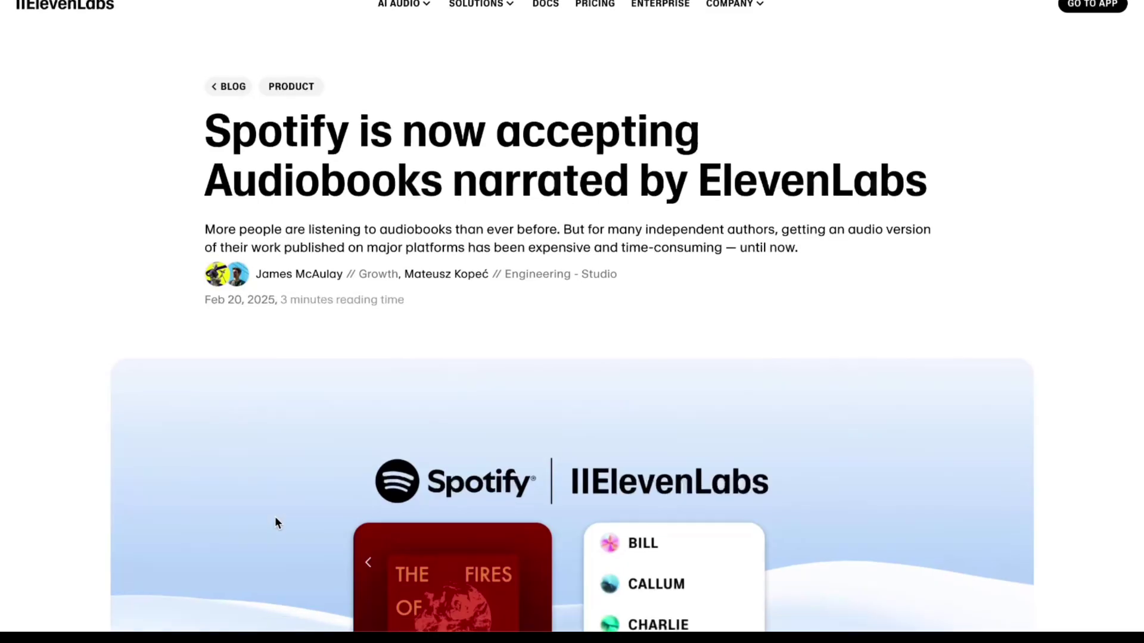
Step: Read the blog article on Spotify accepting ElevenLabs-narrated audiobooks and highlight the Findaway Voices passage on royalties
scroll(276, 520, "down", 10)
scroll(275, 518, "down", 5)
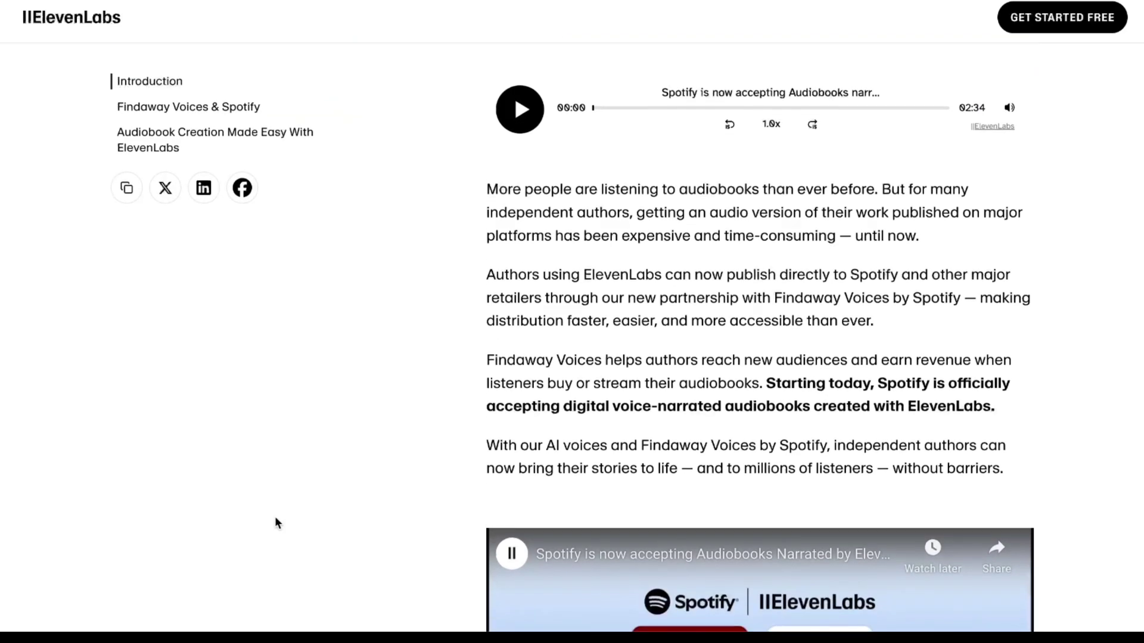
scroll(274, 515, "down", 5)
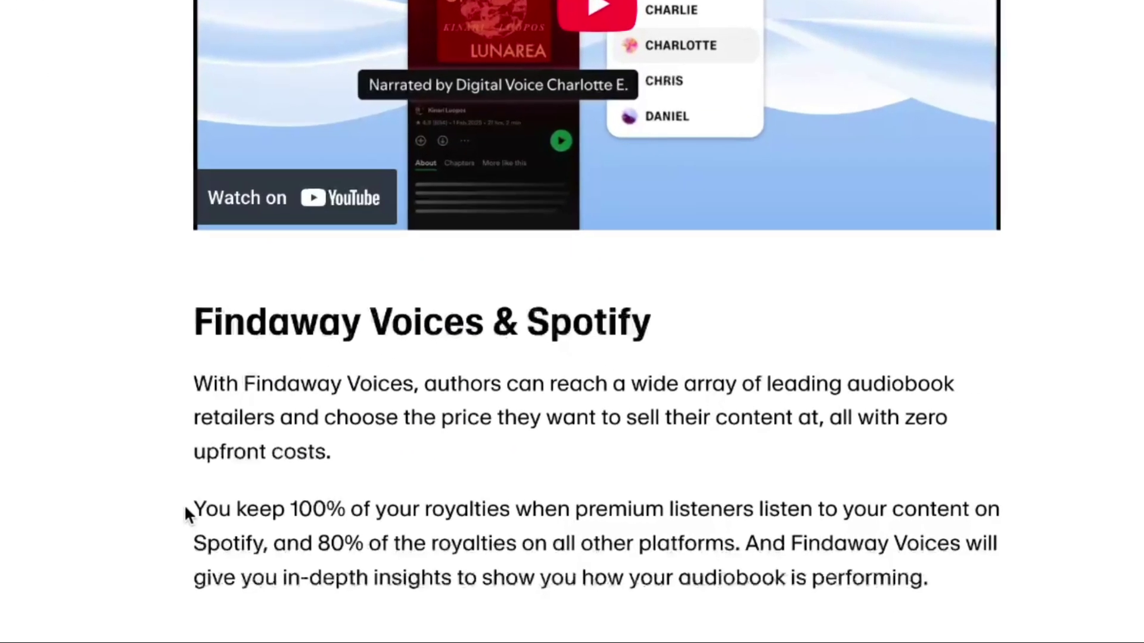
left_click_drag(418, 533, 858, 576)
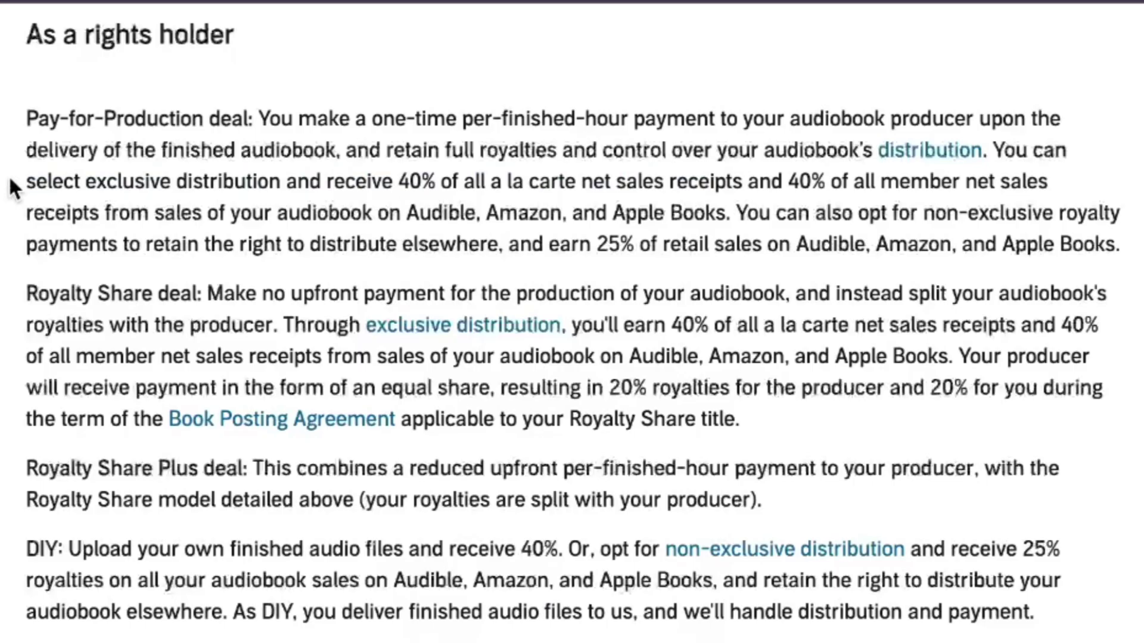
Step: Read the rights holder Pay-for-Production deal terms, highlighting the exclusive distribution share and the non-exclusive royalty sentence
left_click_drag(22, 181, 419, 185)
left_click_drag(737, 213, 648, 237)
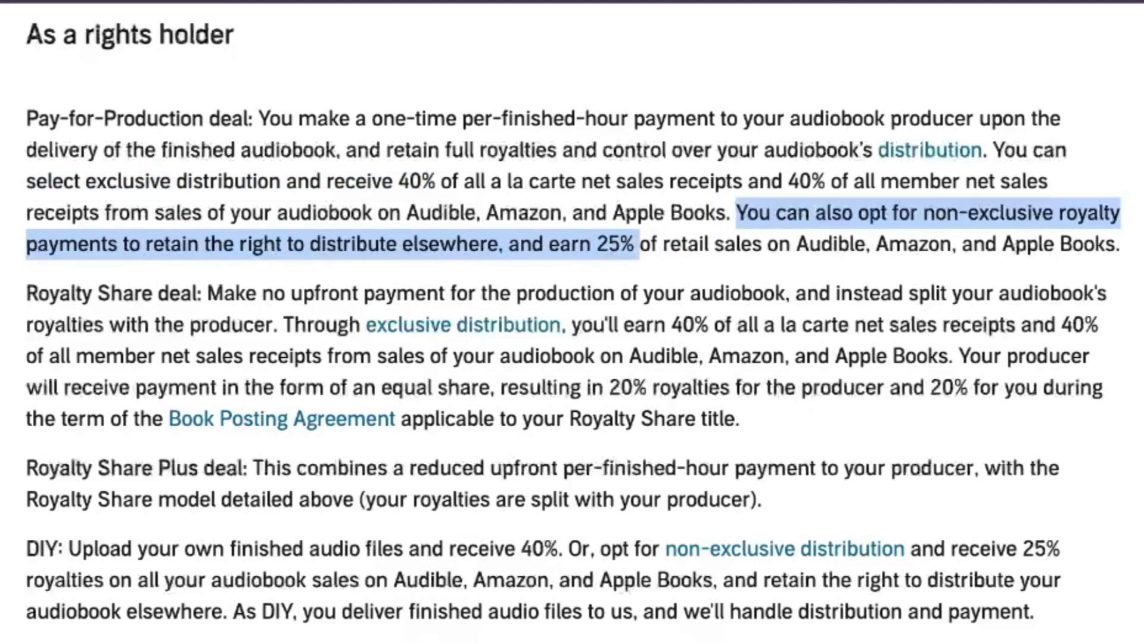